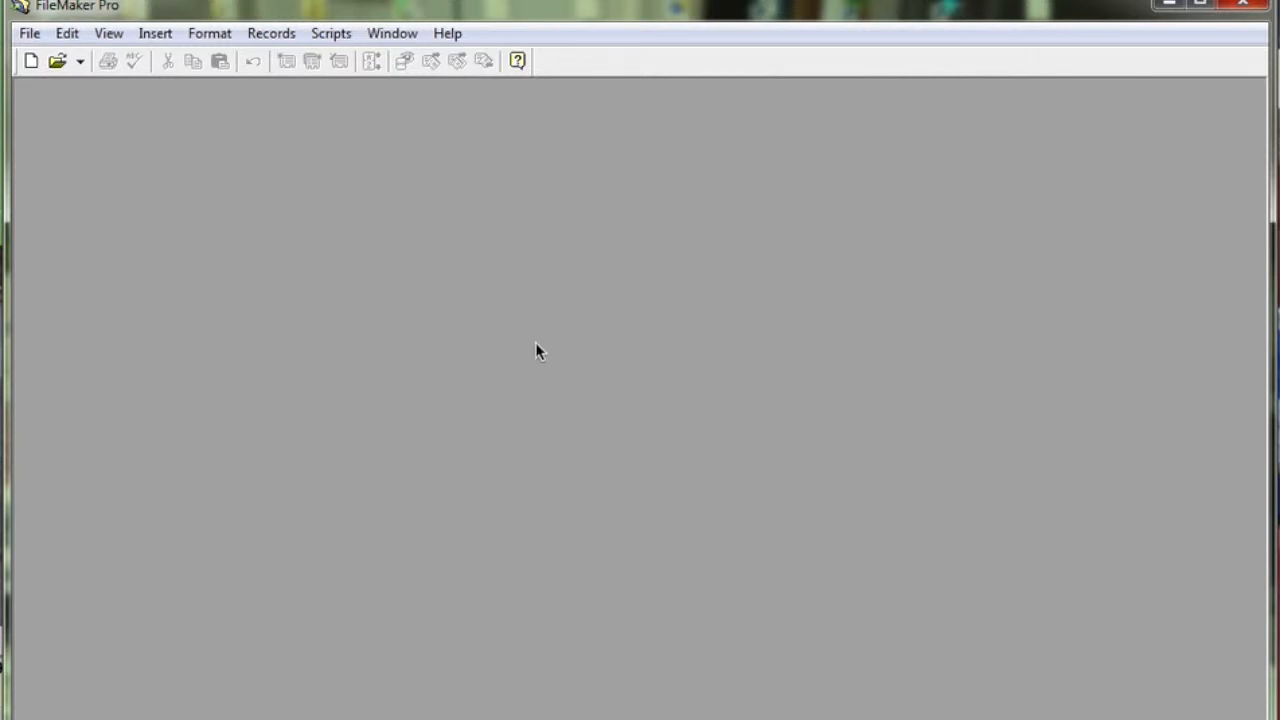
# Step: Open the VendorBid.fp5 database from the BulkVideo folder, agreeing to host the multi-user file
pyautogui.click(31, 38)
pyautogui.click(40, 83)
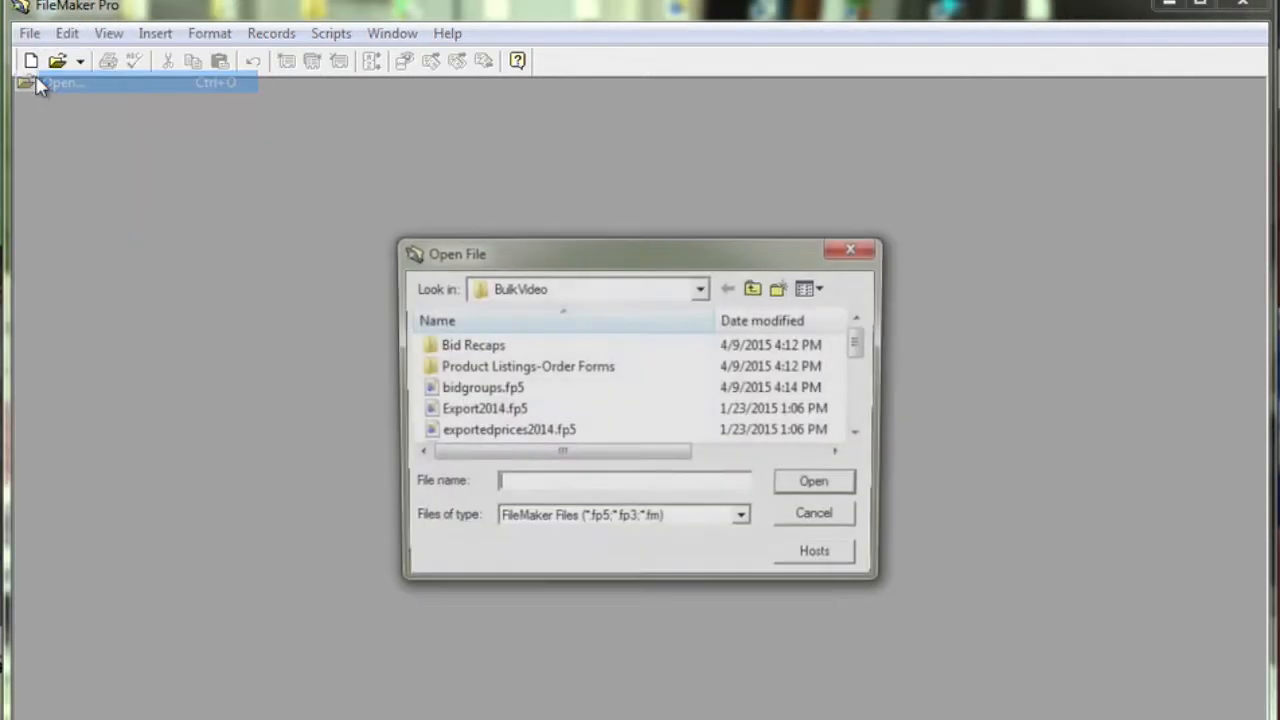
pyautogui.click(861, 425)
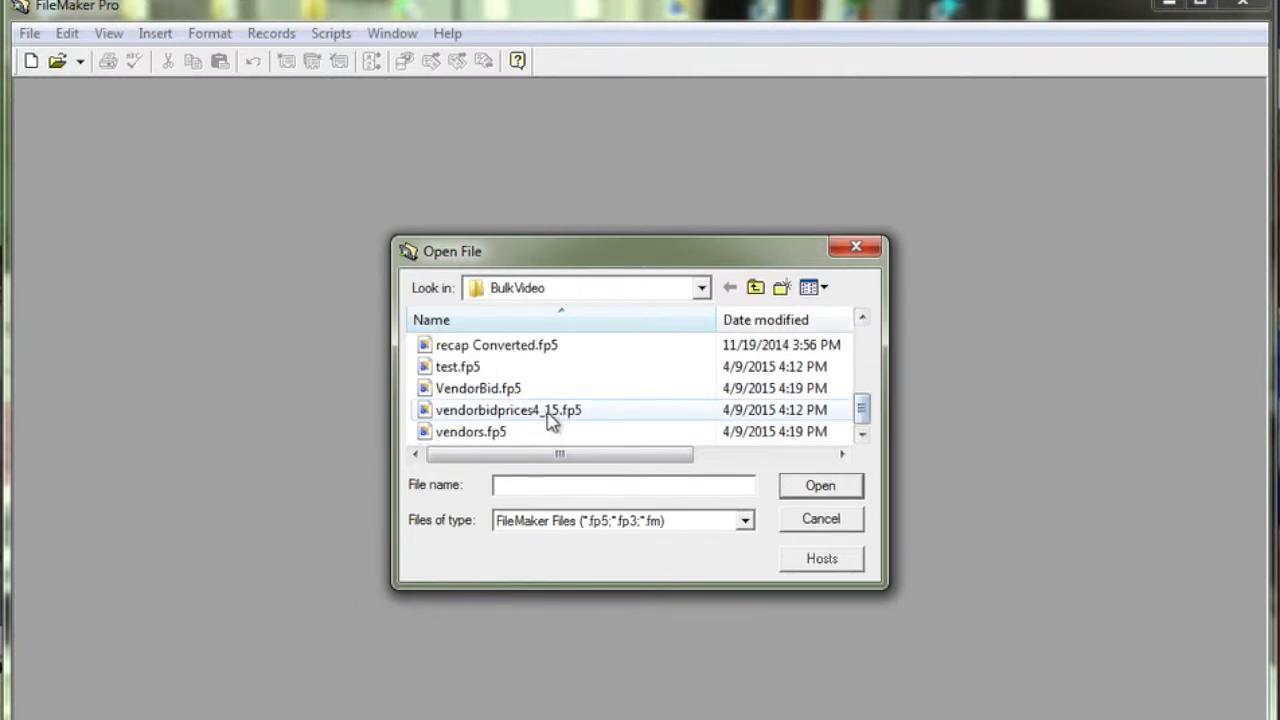
pyautogui.click(500, 390)
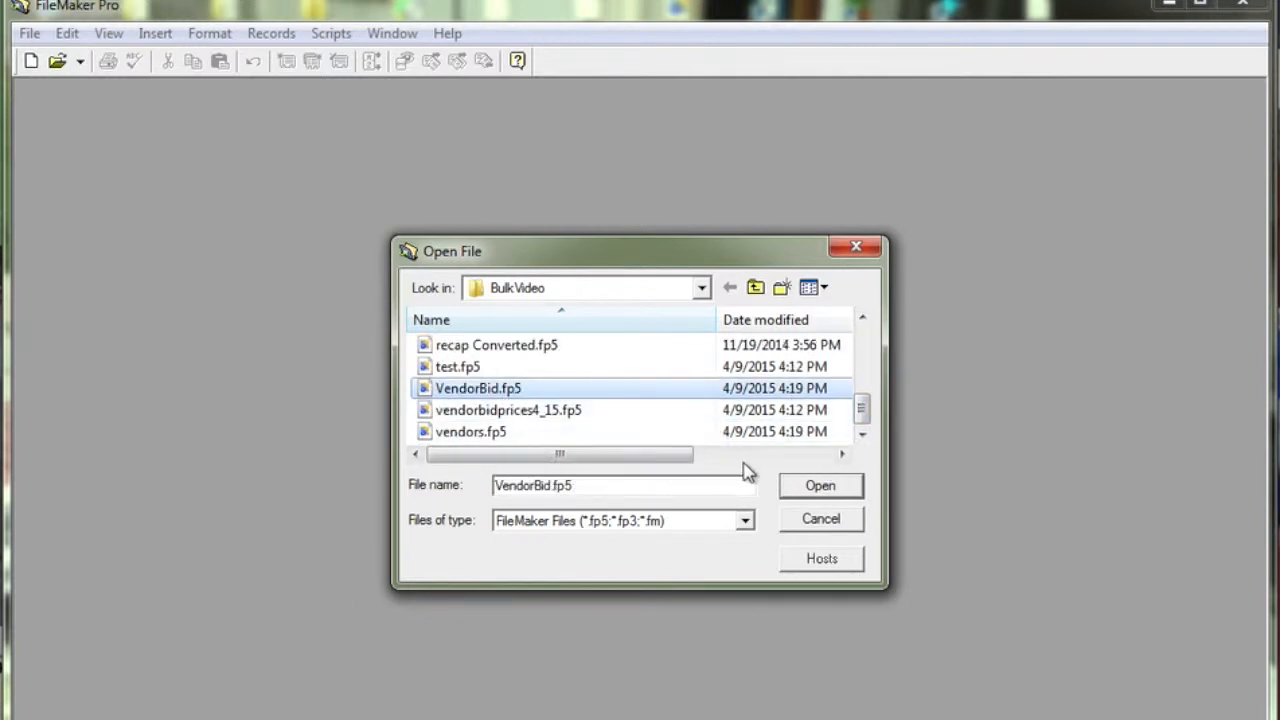
pyautogui.click(806, 486)
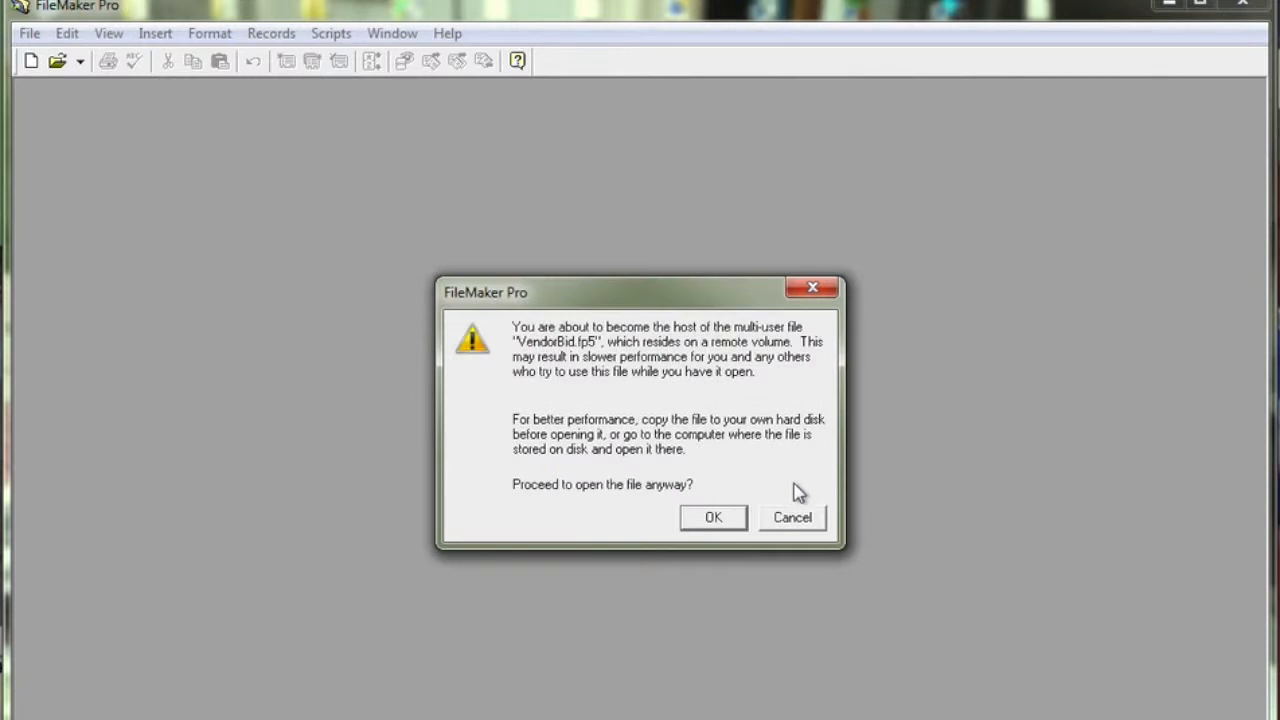
pyautogui.click(714, 517)
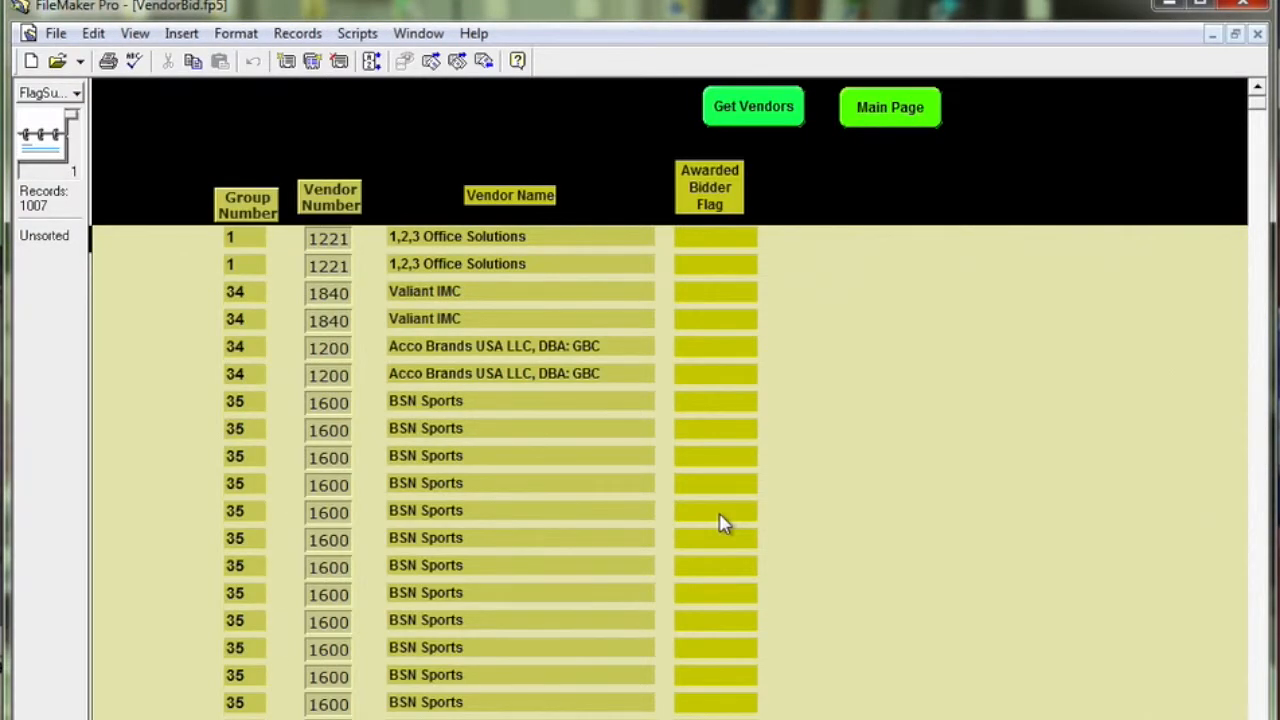
pyautogui.click(300, 36)
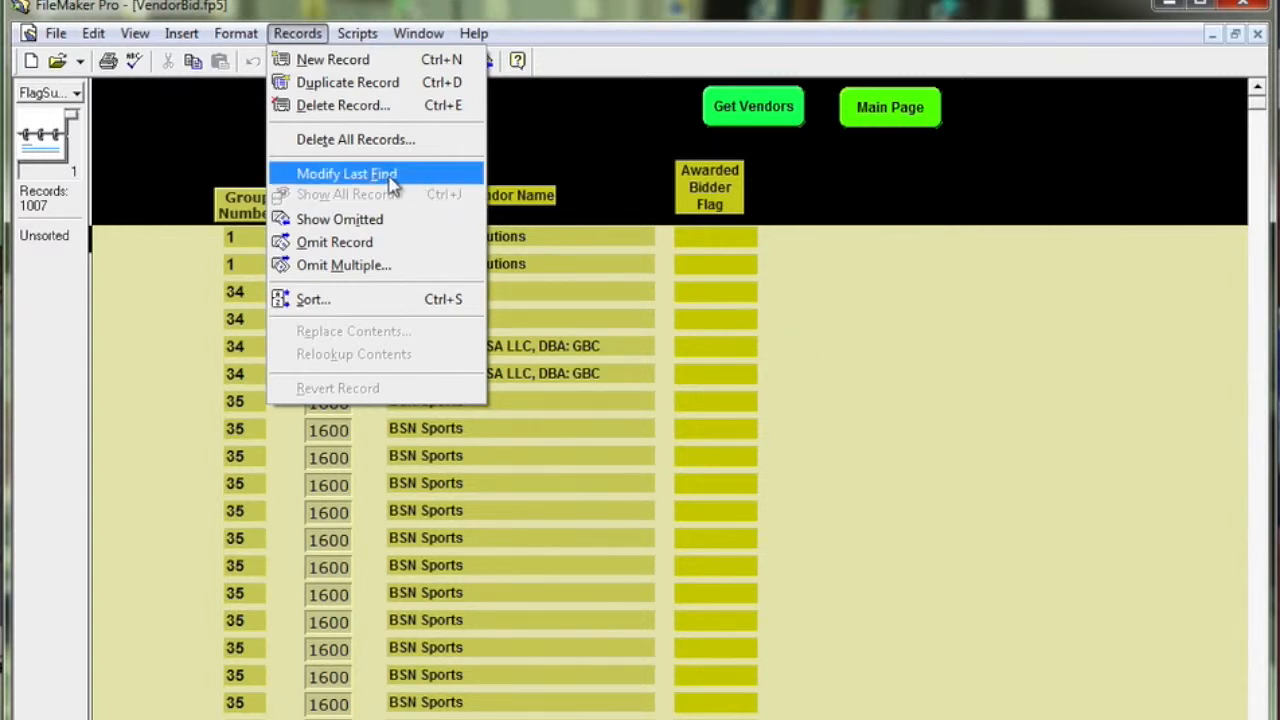
pyautogui.click(816, 338)
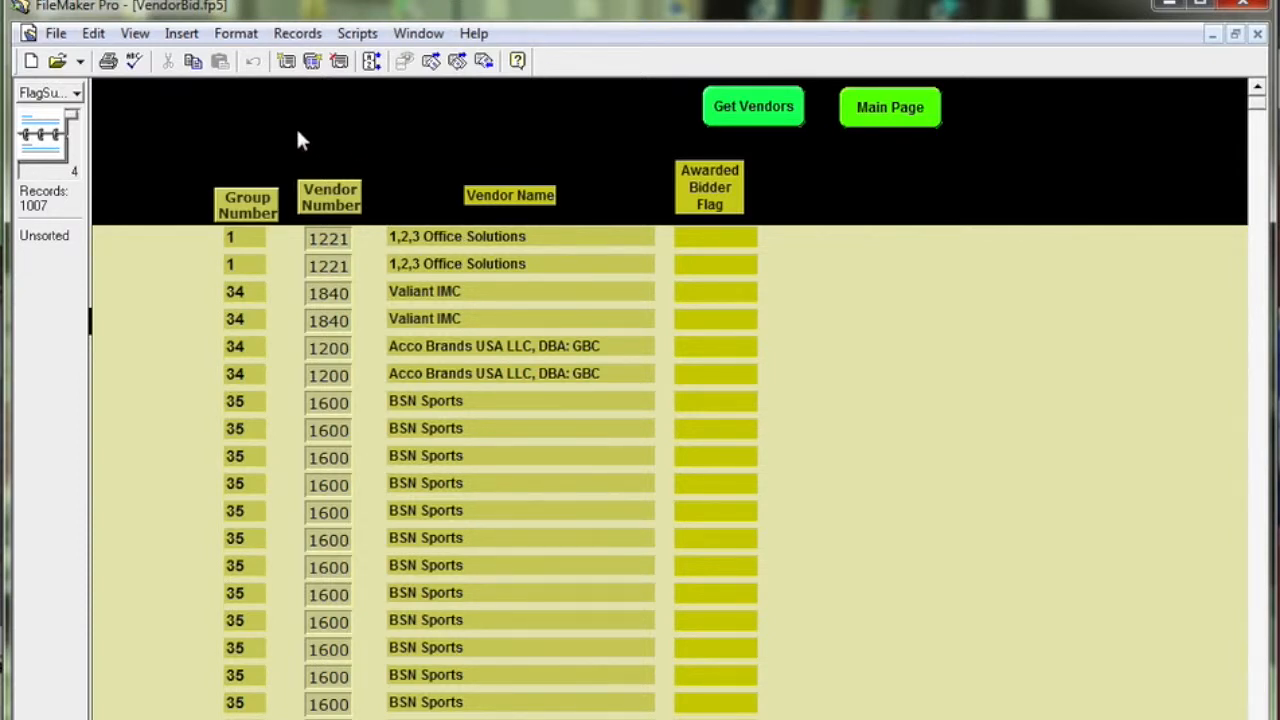
# Step: Show the Duplicate Record Check layout and sort its records by Check Duplicates, first ascending and then descending, to look for duplicates
pyautogui.click(52, 95)
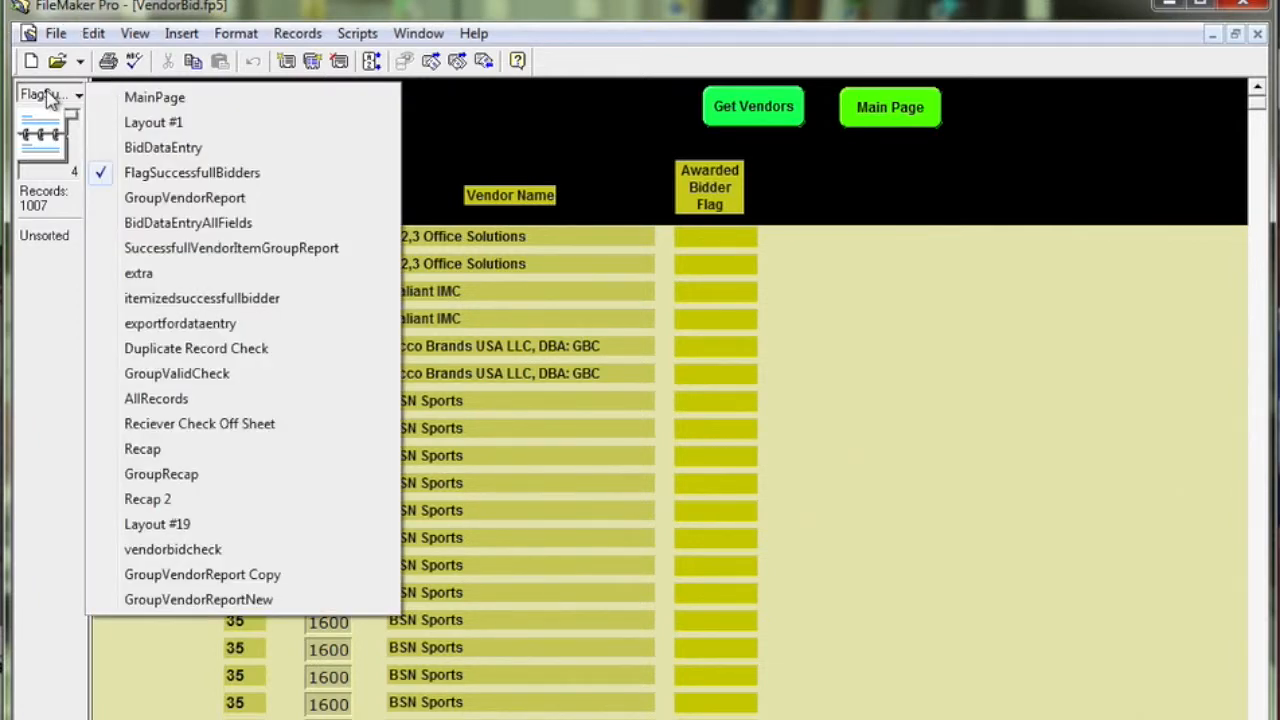
pyautogui.click(160, 348)
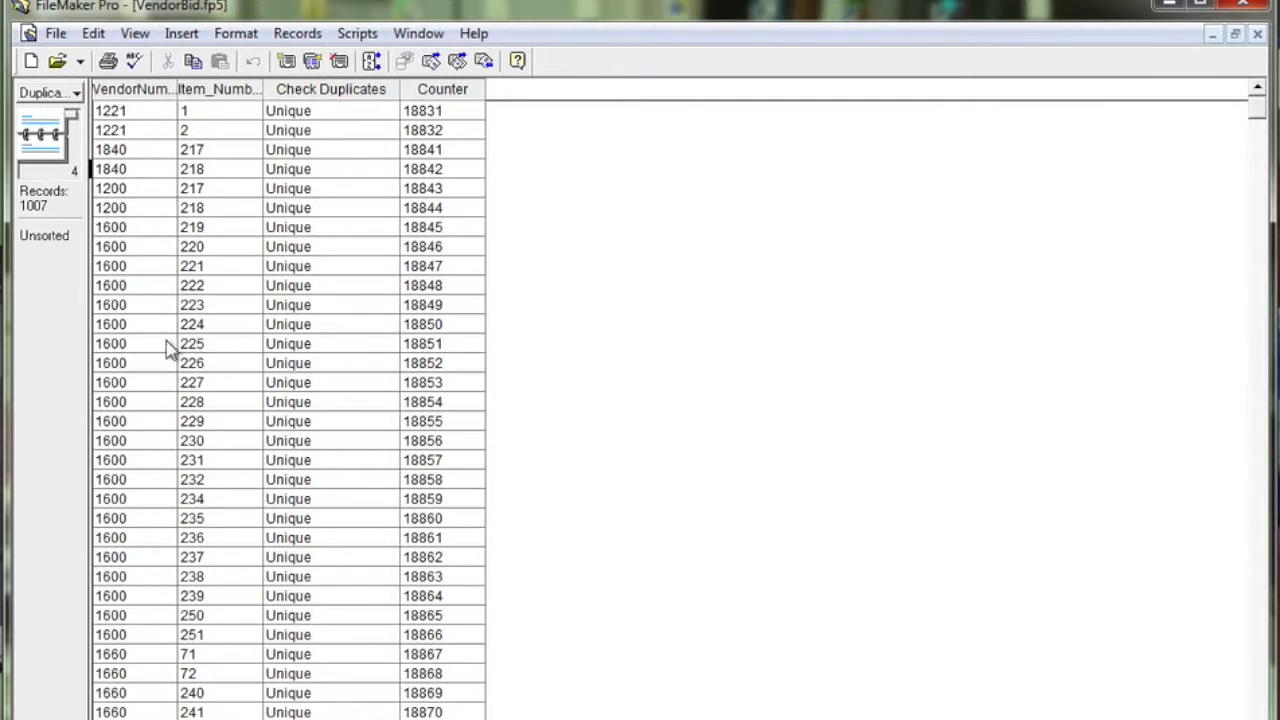
pyautogui.click(351, 100)
pyautogui.rightClick(352, 98)
pyautogui.click(372, 108)
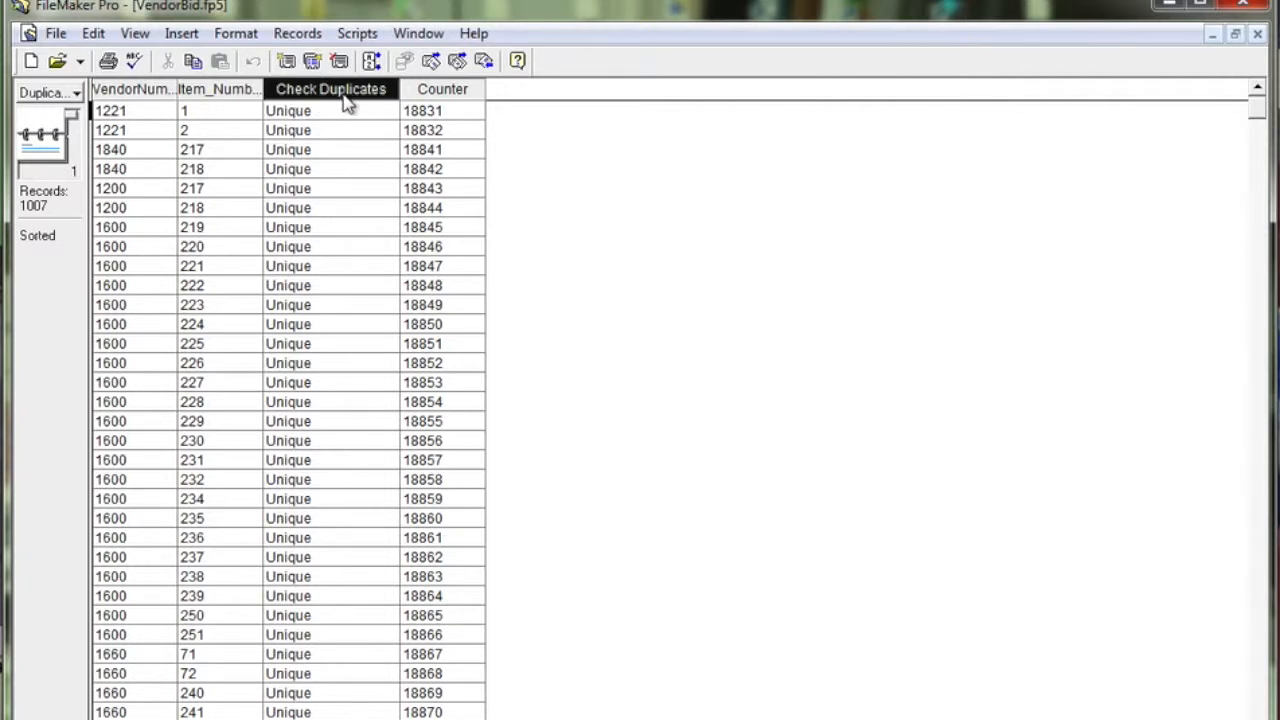
pyautogui.rightClick(345, 103)
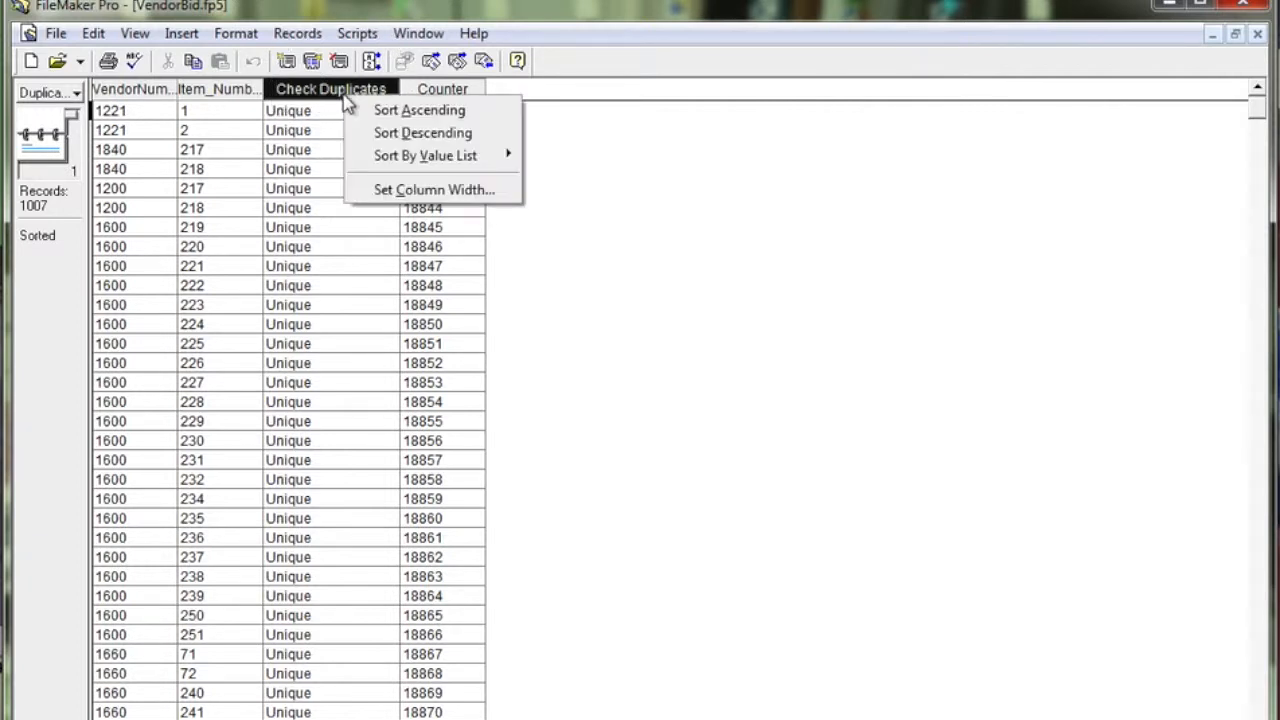
pyautogui.click(380, 131)
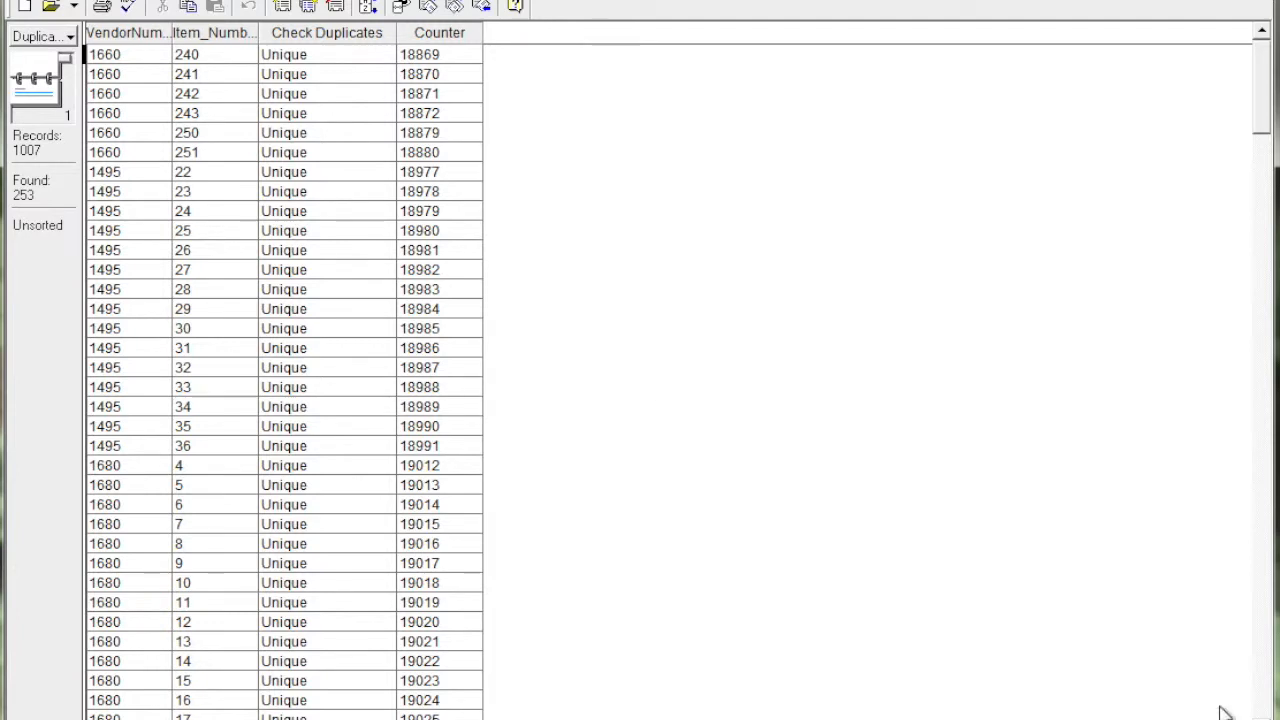
# Step: Go to the MainPage layout and run the file setup that opens the required files
pyautogui.click(55, 36)
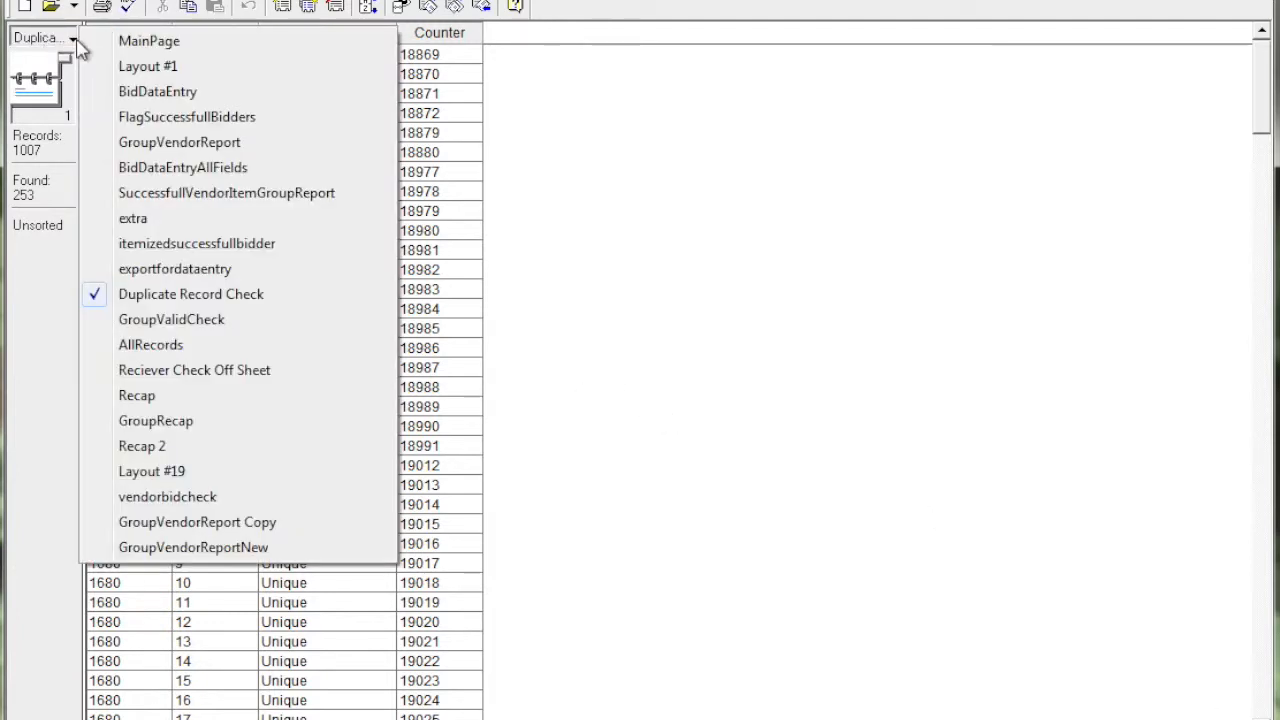
pyautogui.click(129, 41)
pyautogui.click(343, 226)
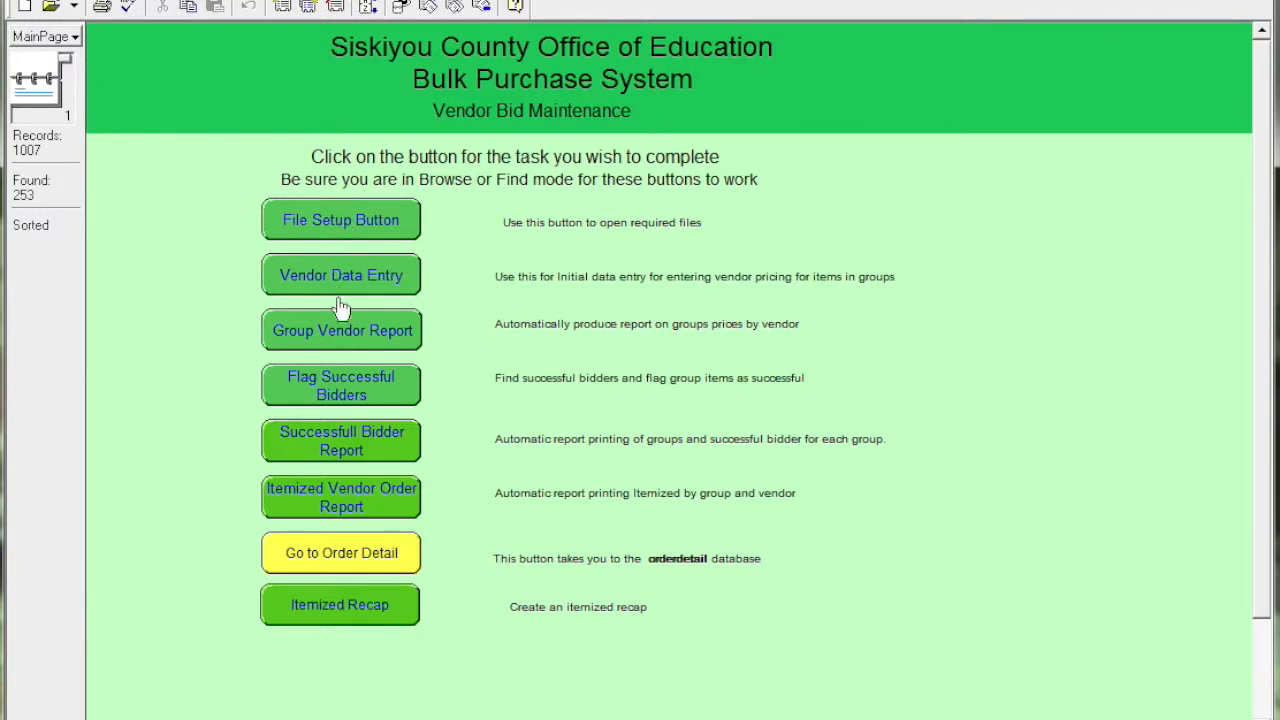
# Step: Use Flag Successful Bidders to find all records whose Awarded Bidder Flag is x
pyautogui.click(344, 386)
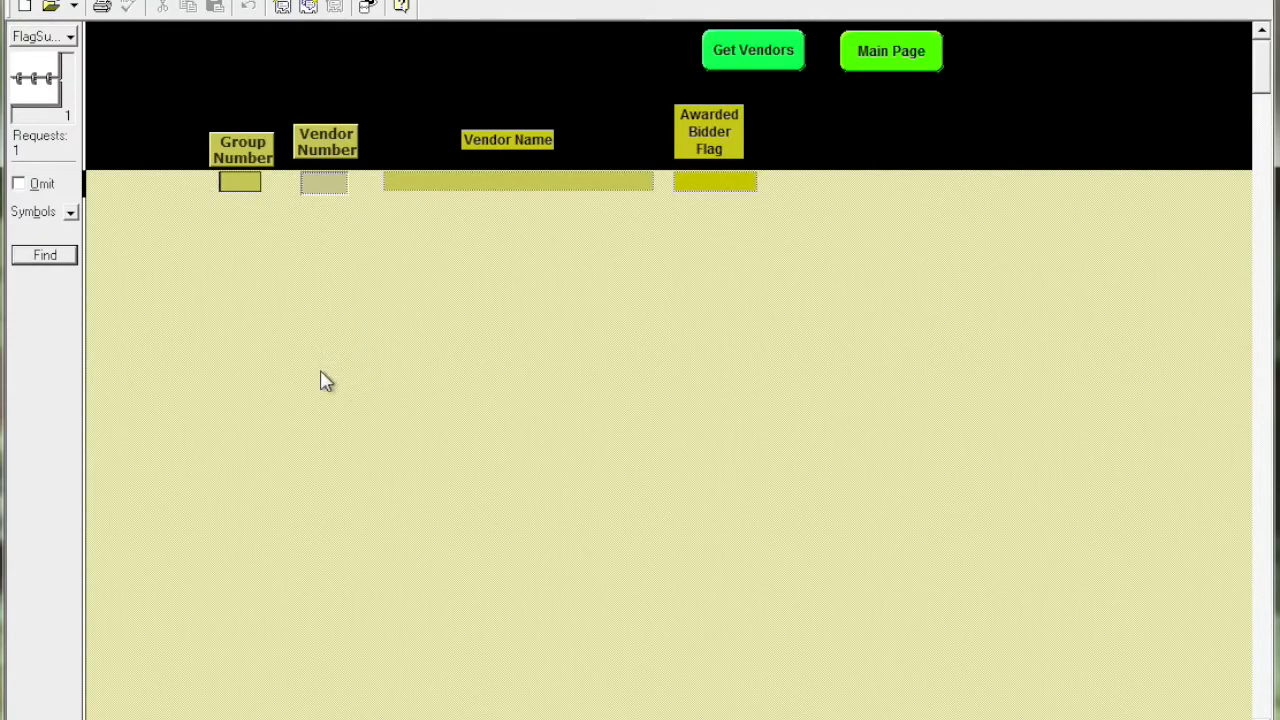
pyautogui.click(710, 181)
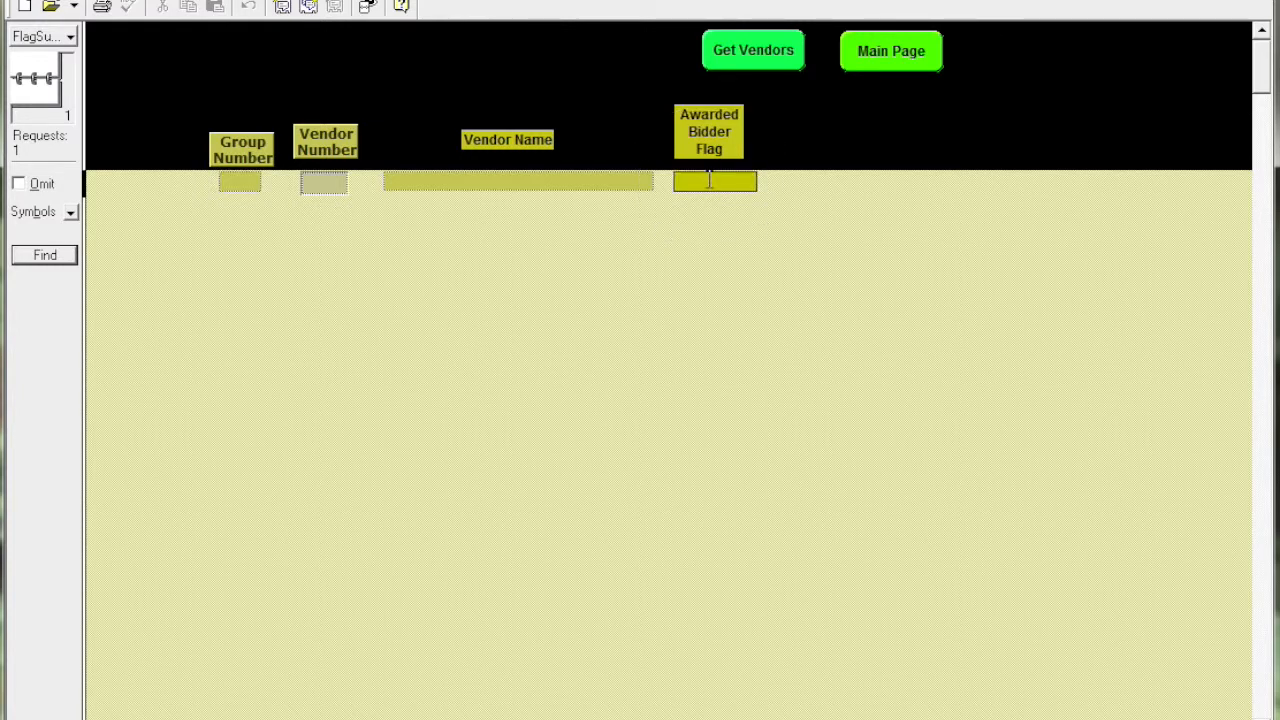
pyautogui.write('x')
pyautogui.click(41, 253)
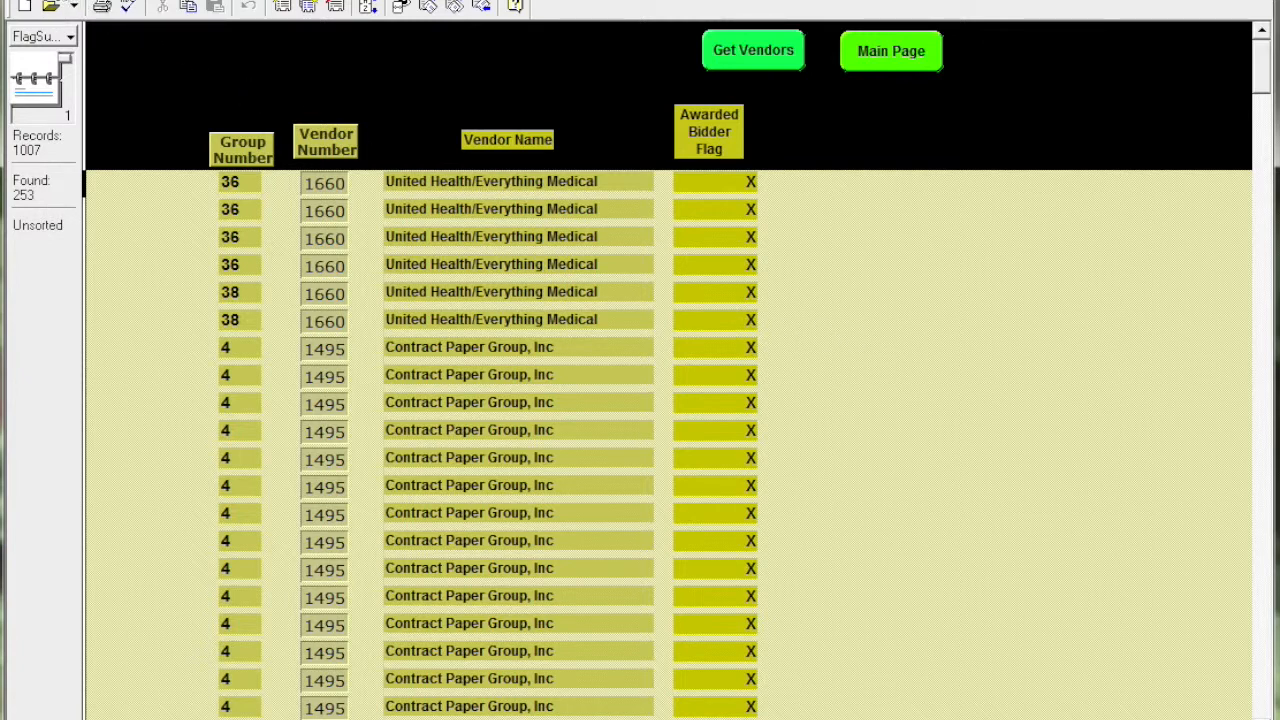
# Step: Start exporting the found records to a FileMaker Pro file named "2015Exported prices" in the BulkVideo folder
pyautogui.click(48, 1)
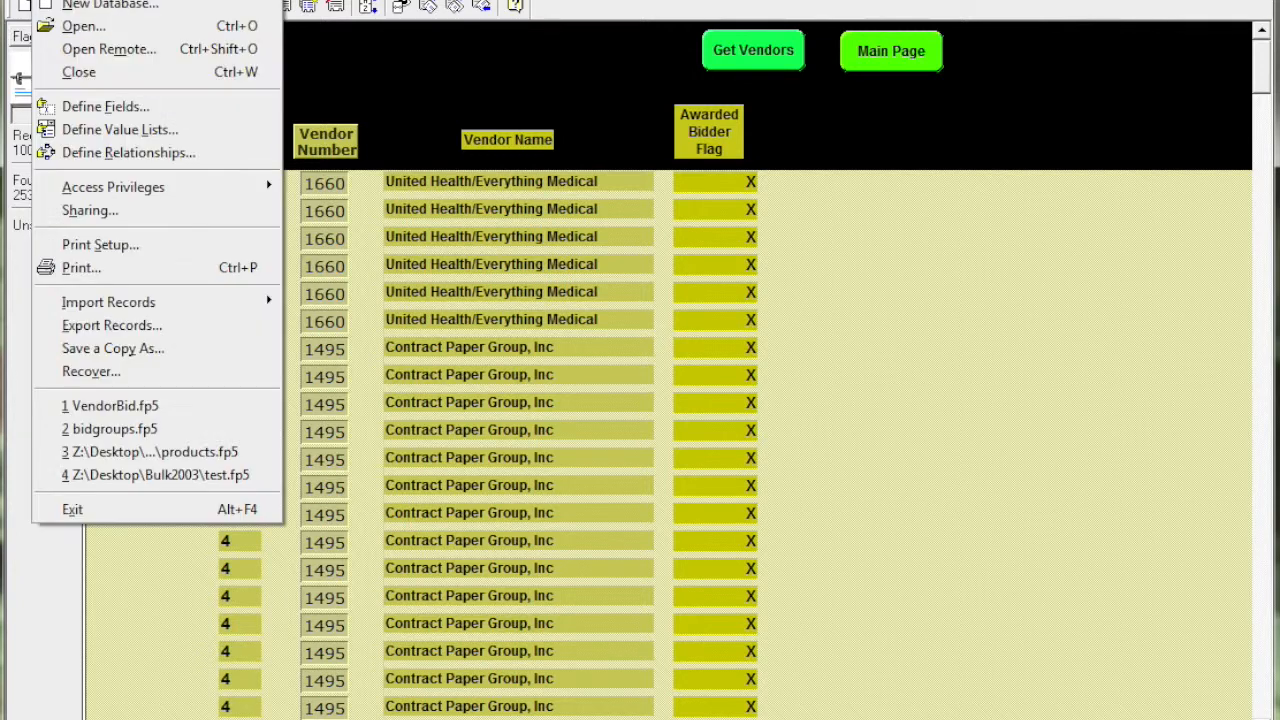
pyautogui.click(90, 325)
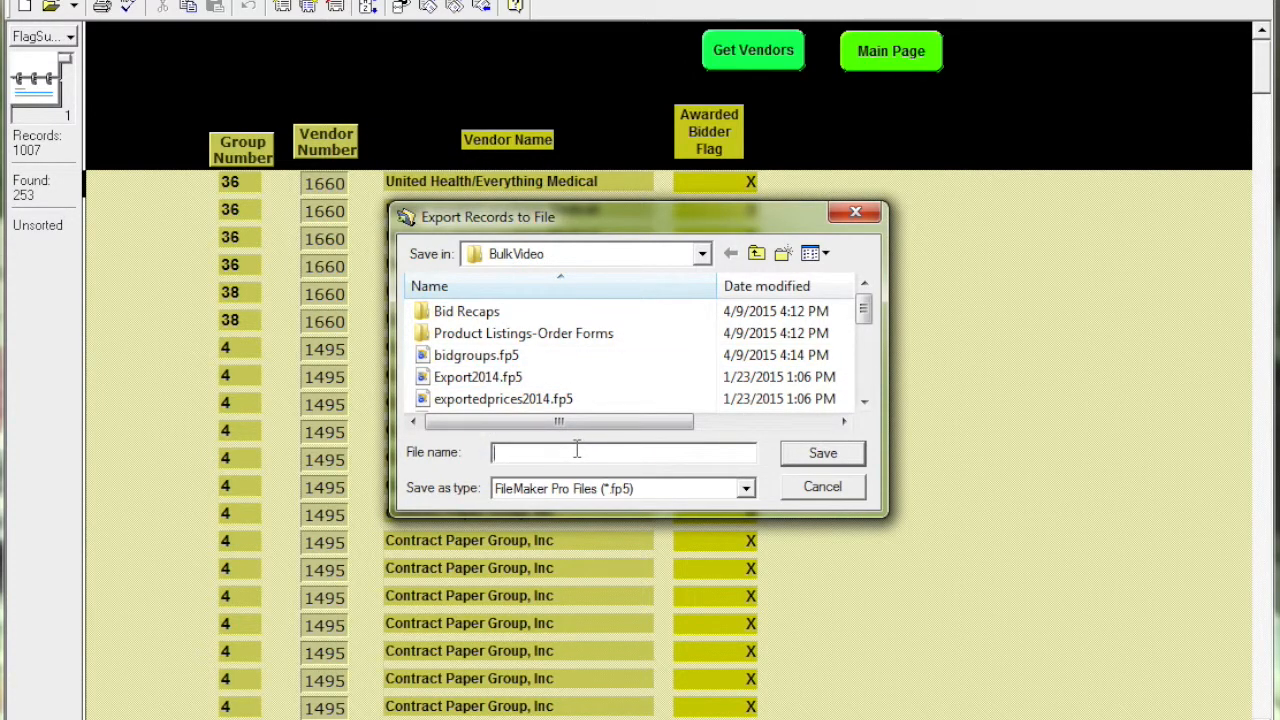
pyautogui.write('2015Exported prices')
pyautogui.click(819, 456)
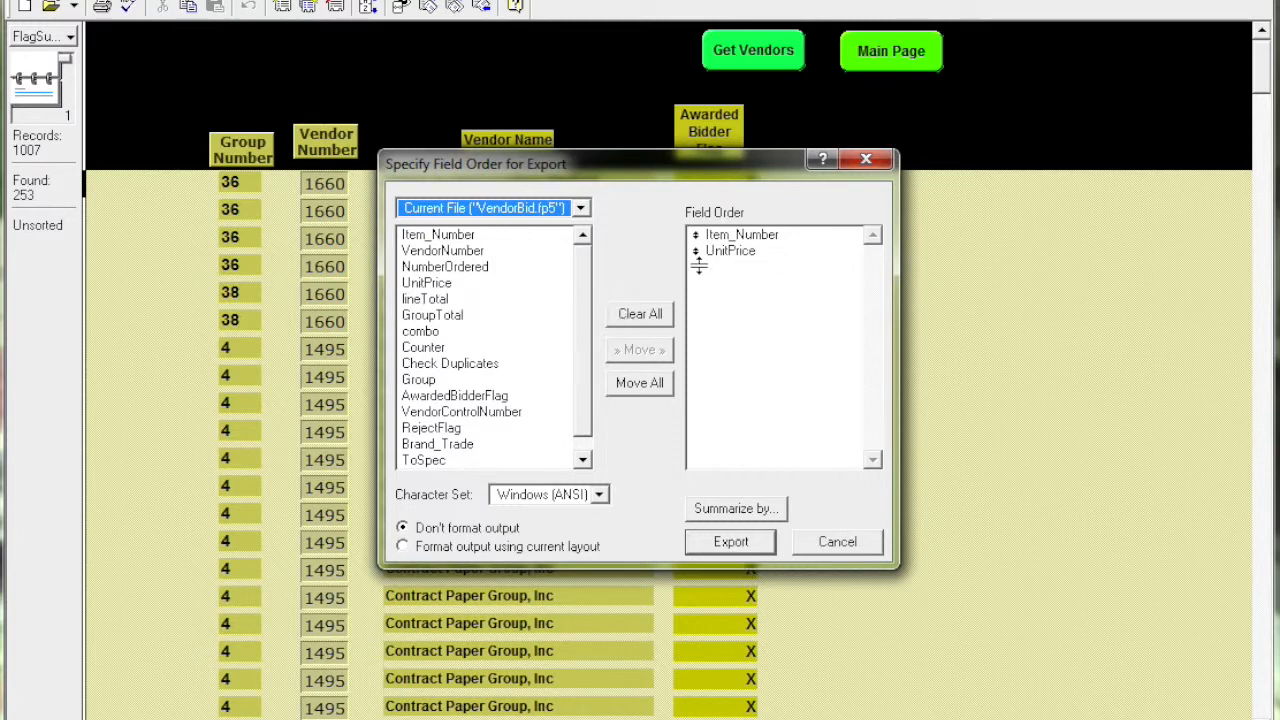
# Step: Clear the export field order, add only Item_Number and UnitPrice, and export the records
pyautogui.click(733, 253)
pyautogui.click(735, 240)
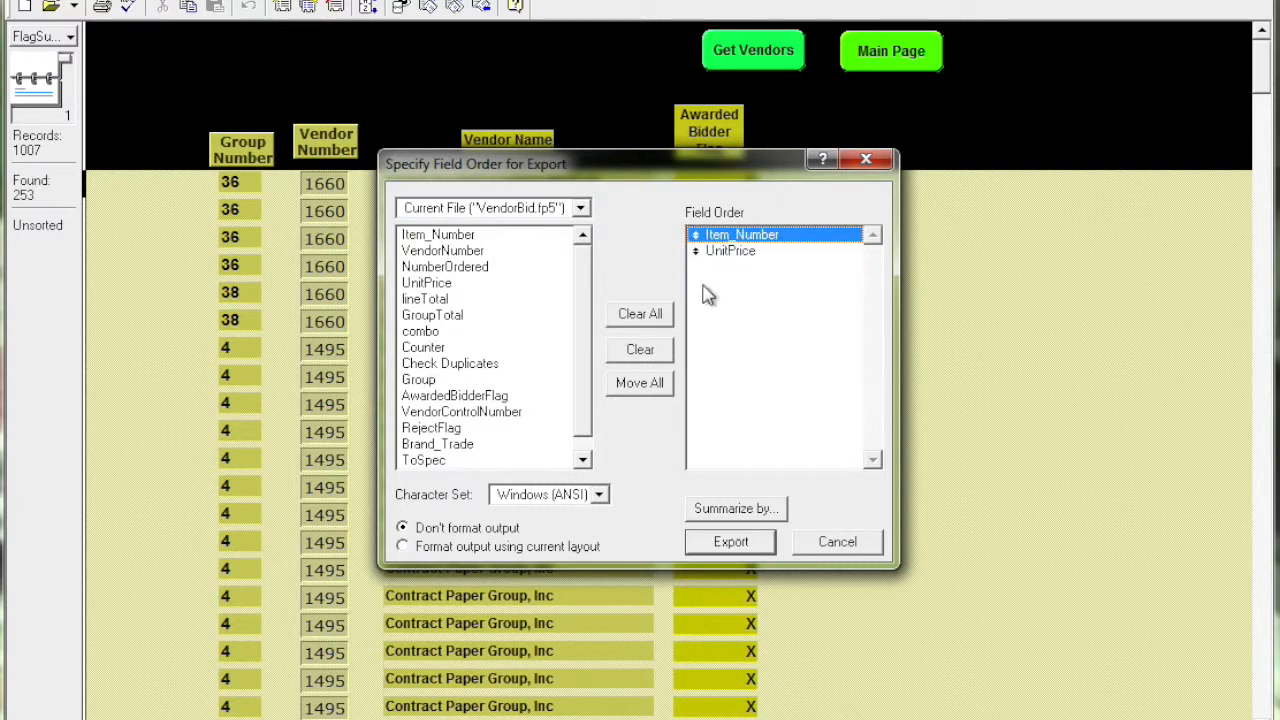
pyautogui.click(657, 315)
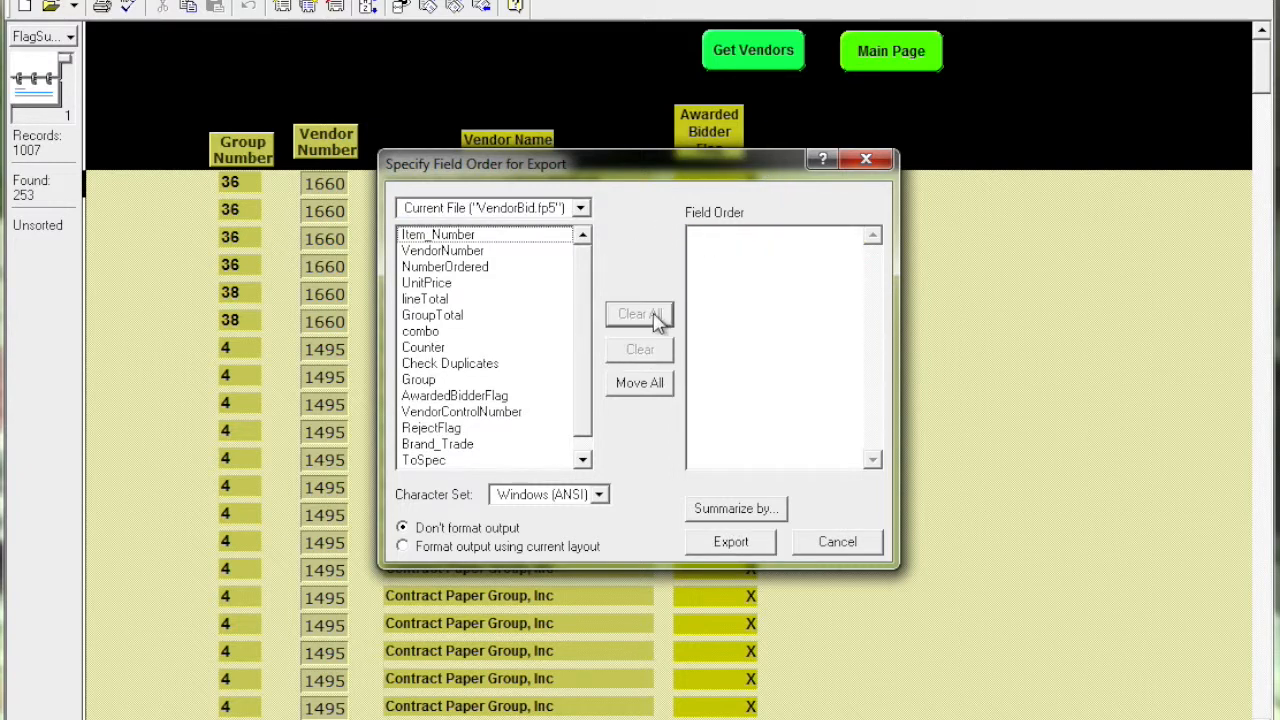
pyautogui.doubleClick(457, 237)
pyautogui.doubleClick(436, 285)
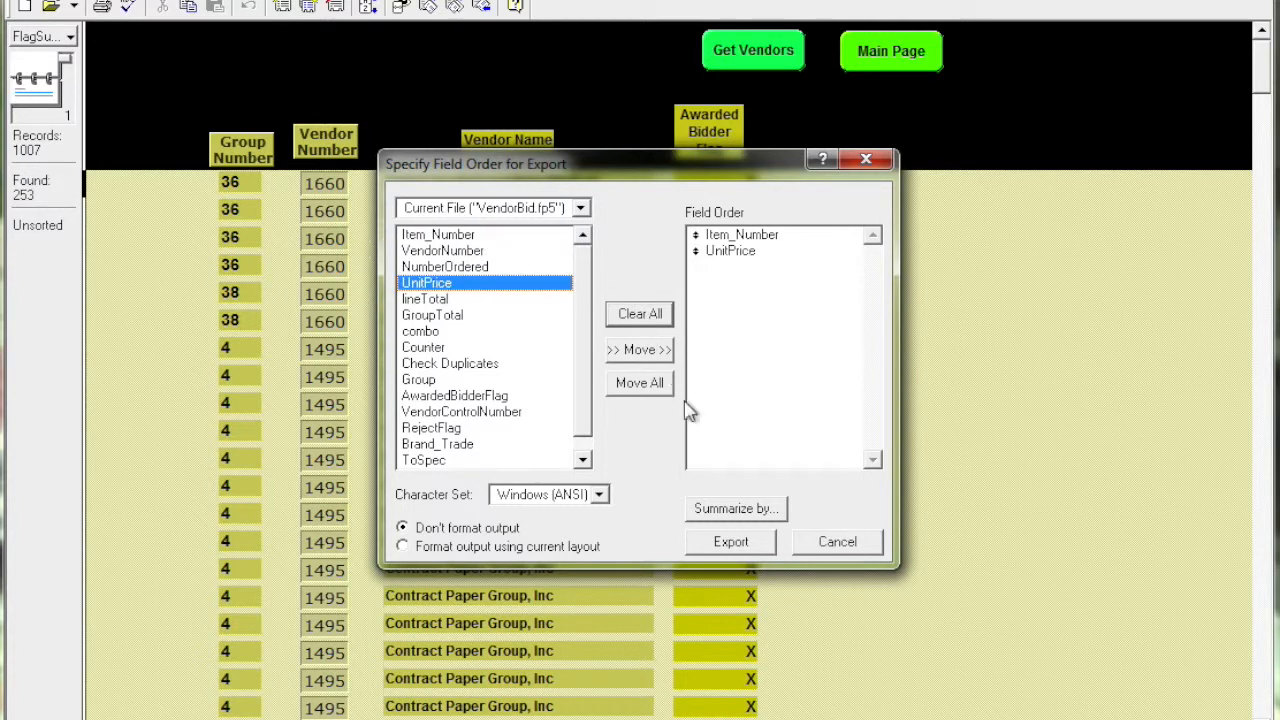
pyautogui.click(731, 541)
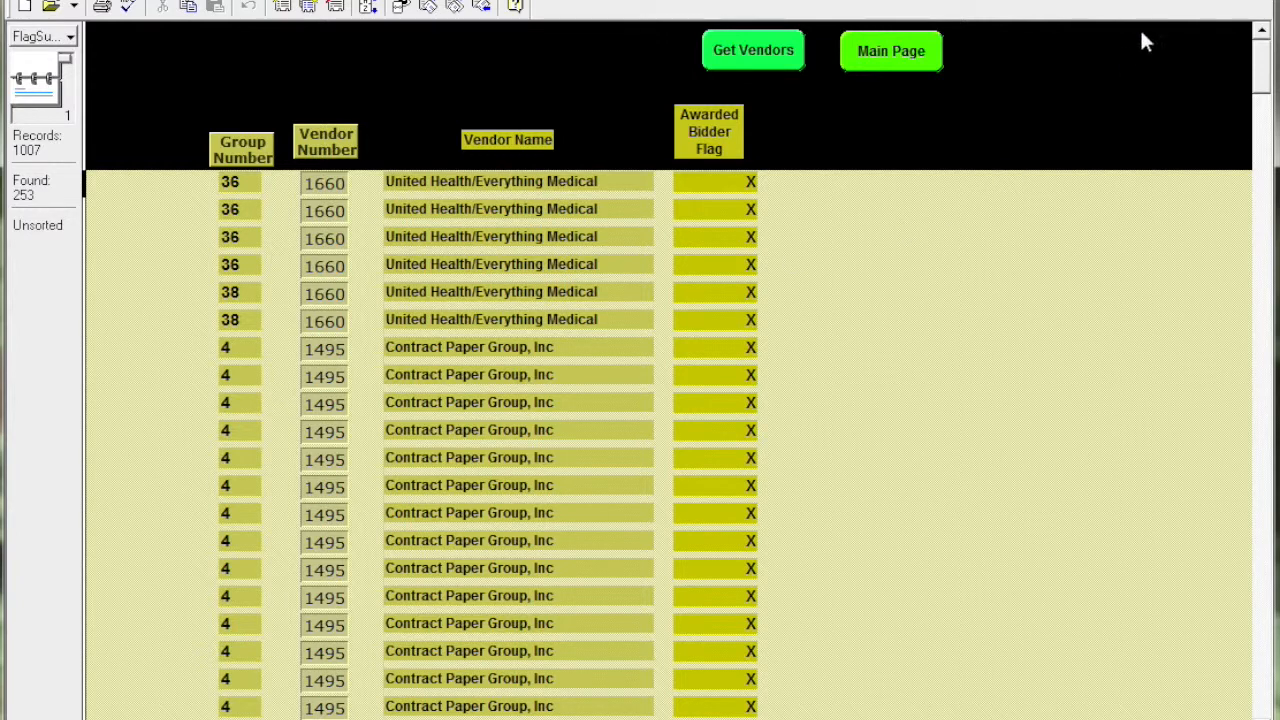
# Step: Close all open database windows
pyautogui.click(1258, 4)
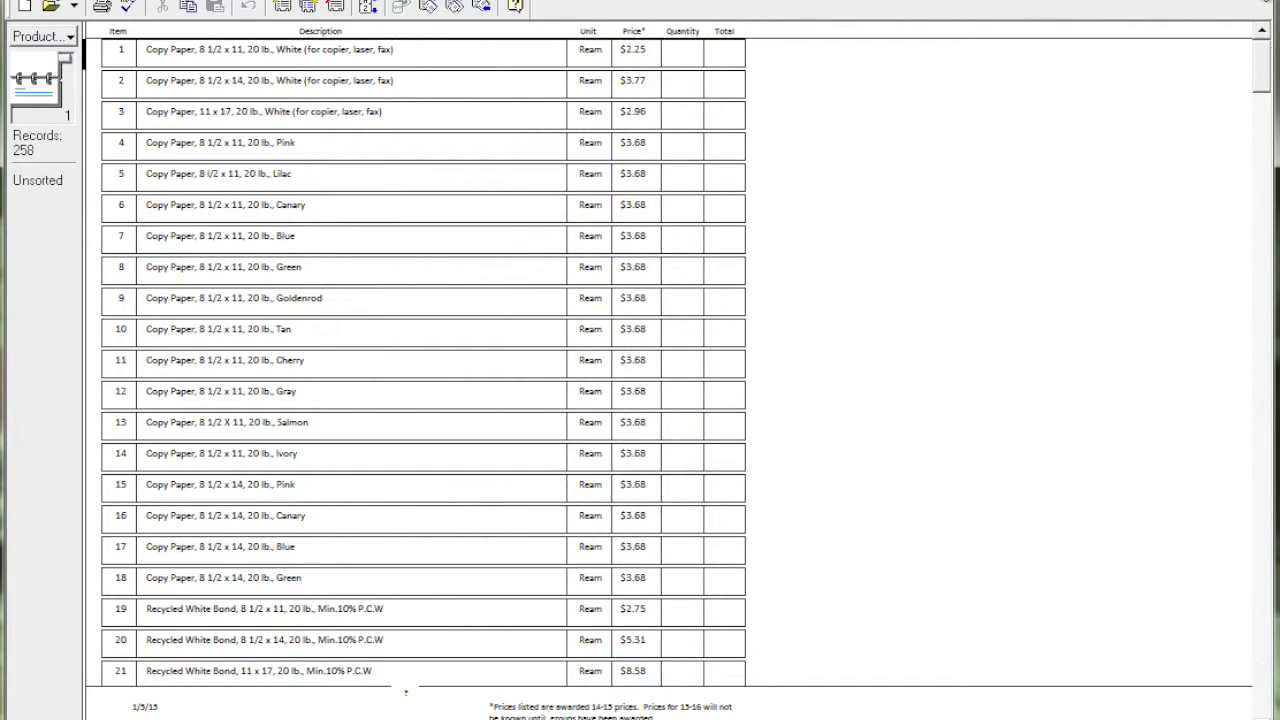
pyautogui.click(1258, 4)
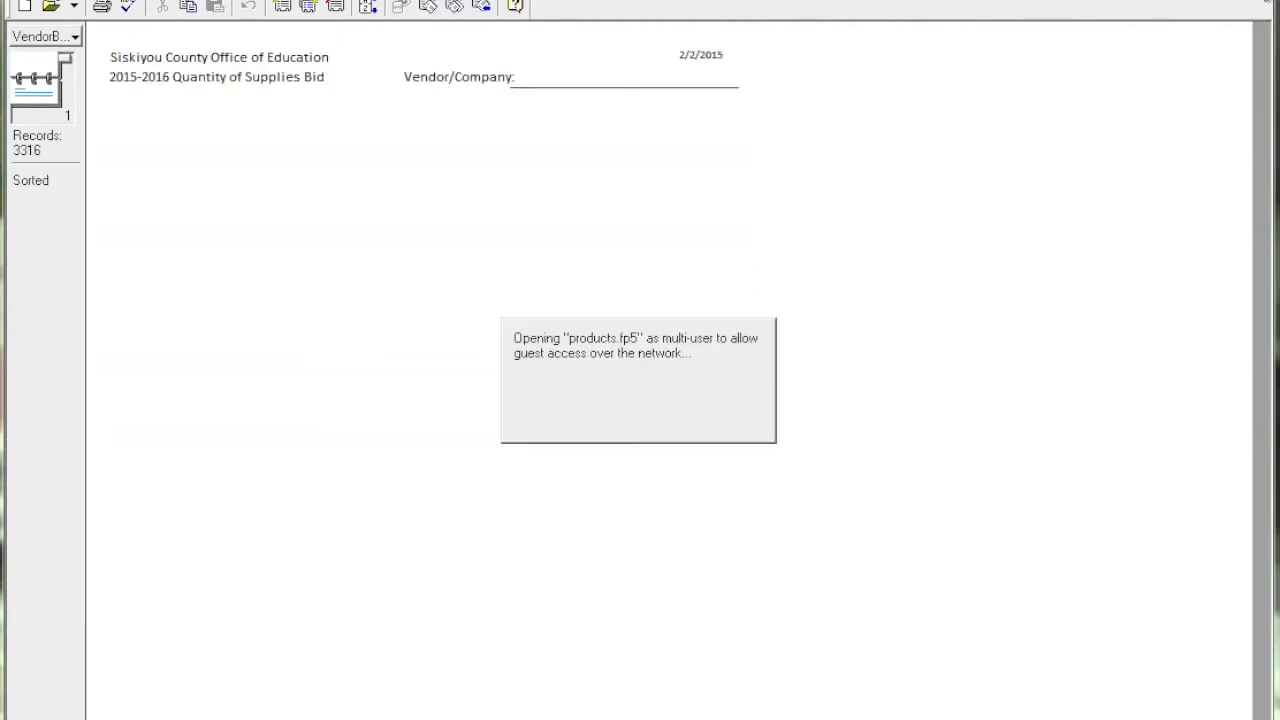
pyautogui.click(1258, 4)
pyautogui.click(1258, 4)
pyautogui.click(1260, 2)
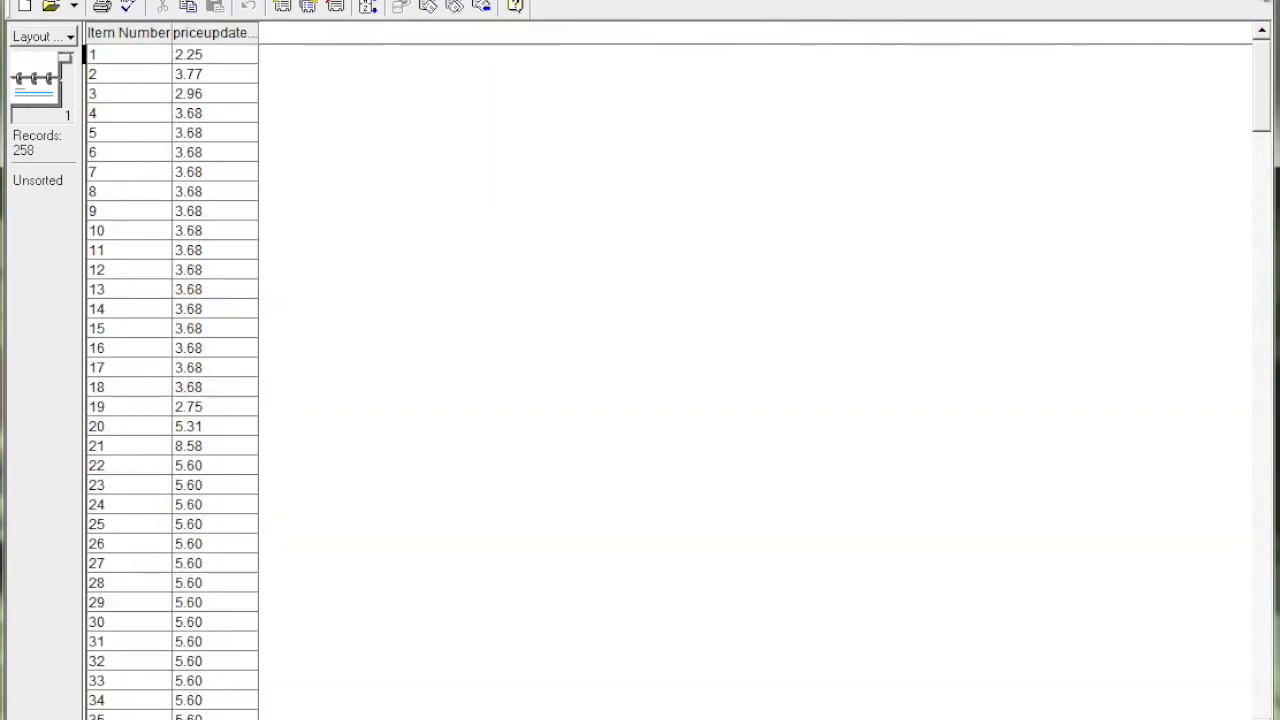
pyautogui.click(1260, 2)
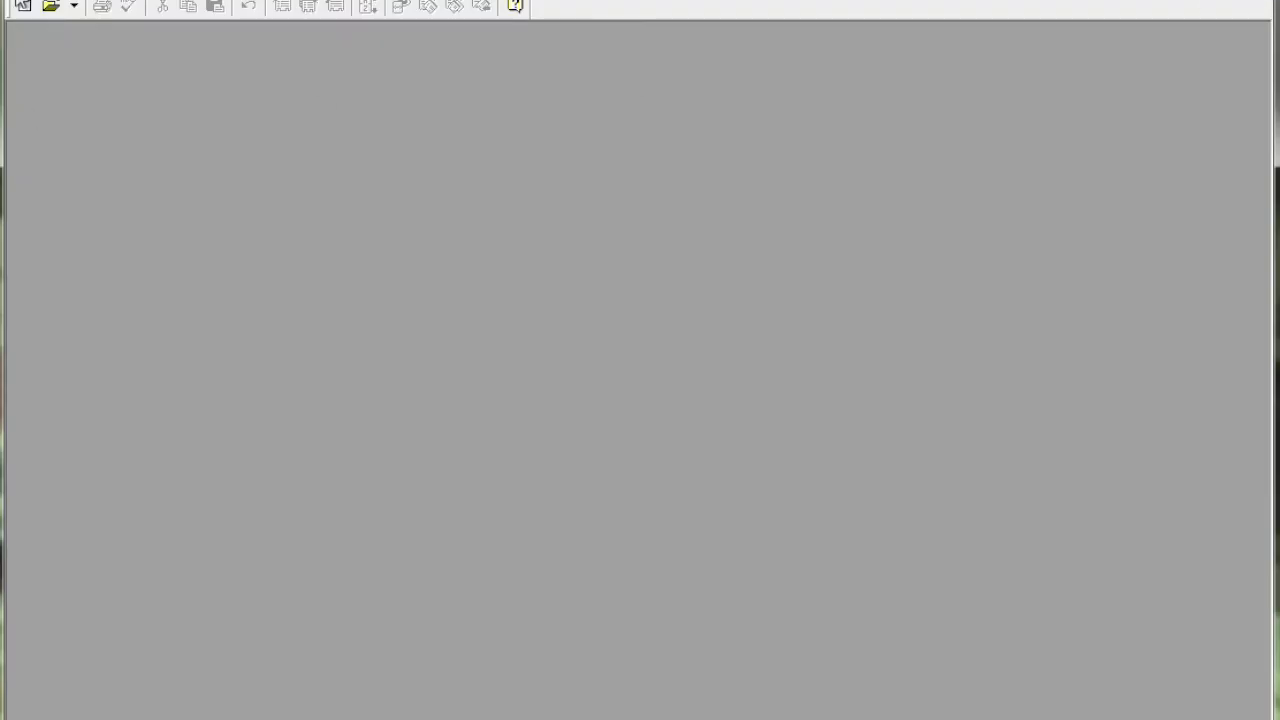
# Step: Open the exported file 2015Exported prices.fp5 from the BulkVideo folder
pyautogui.hotkey('alt', 'f')
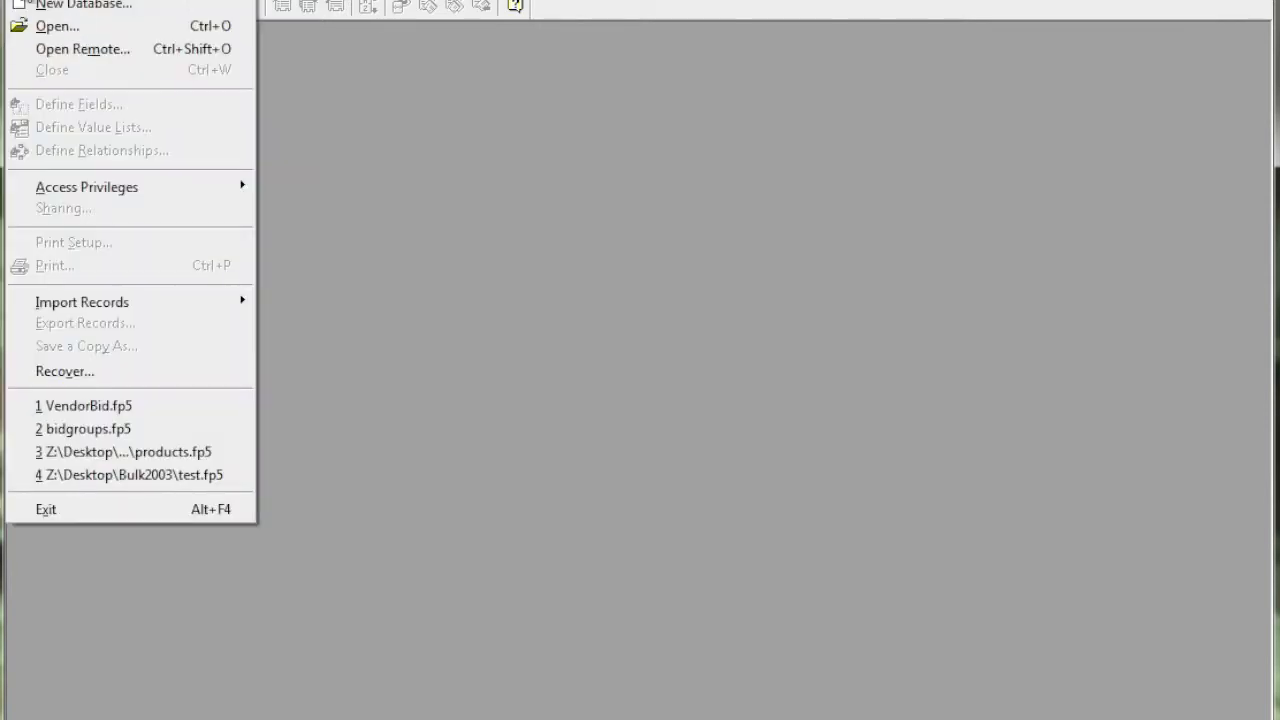
pyautogui.click(32, 26)
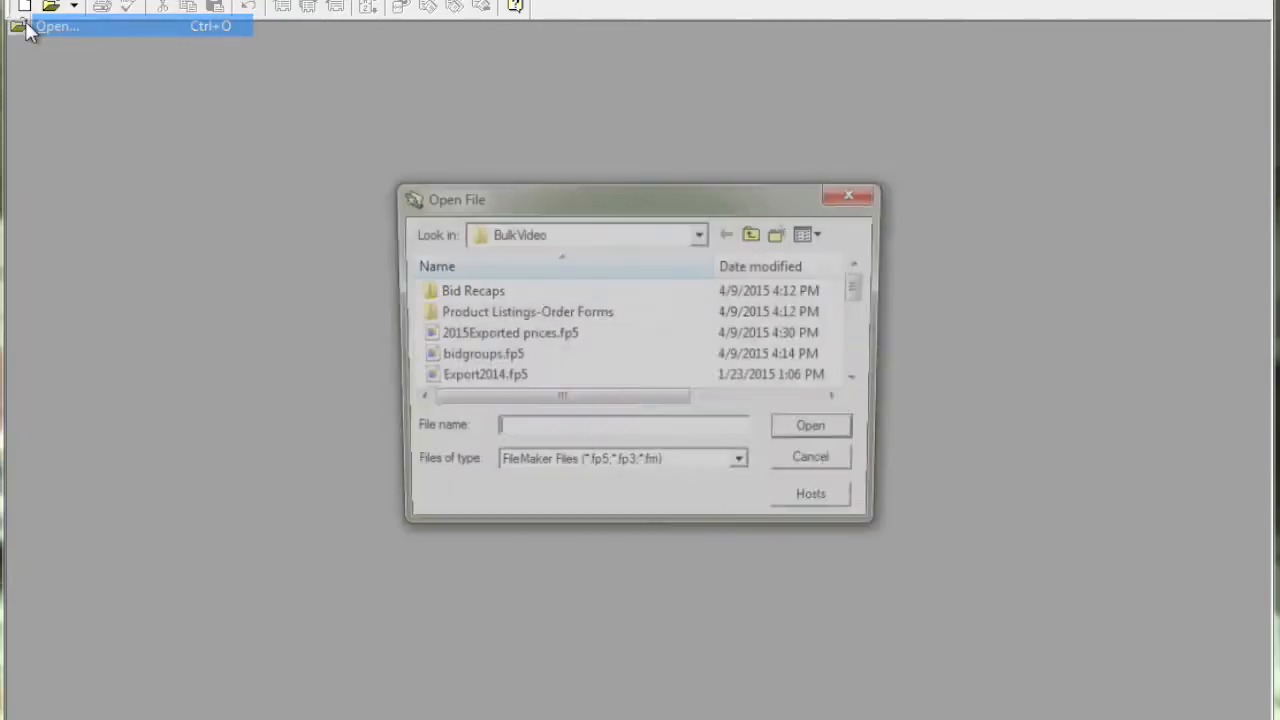
pyautogui.click(530, 340)
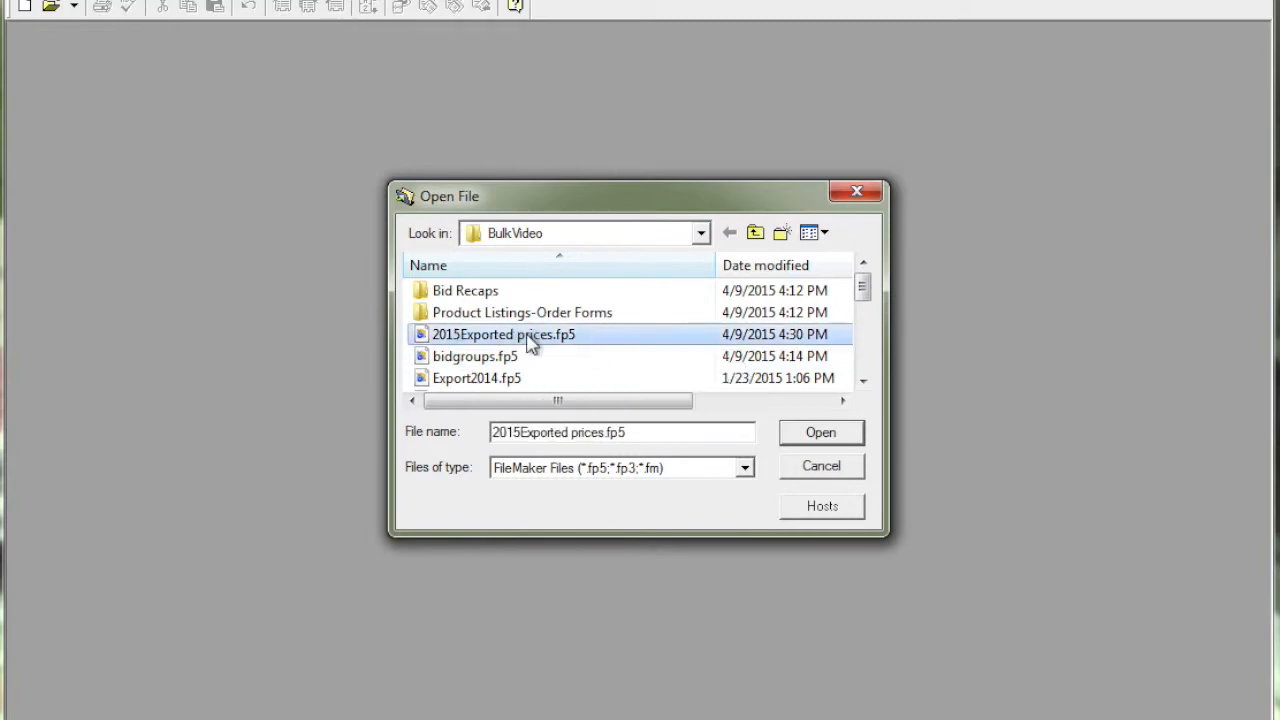
pyautogui.click(808, 442)
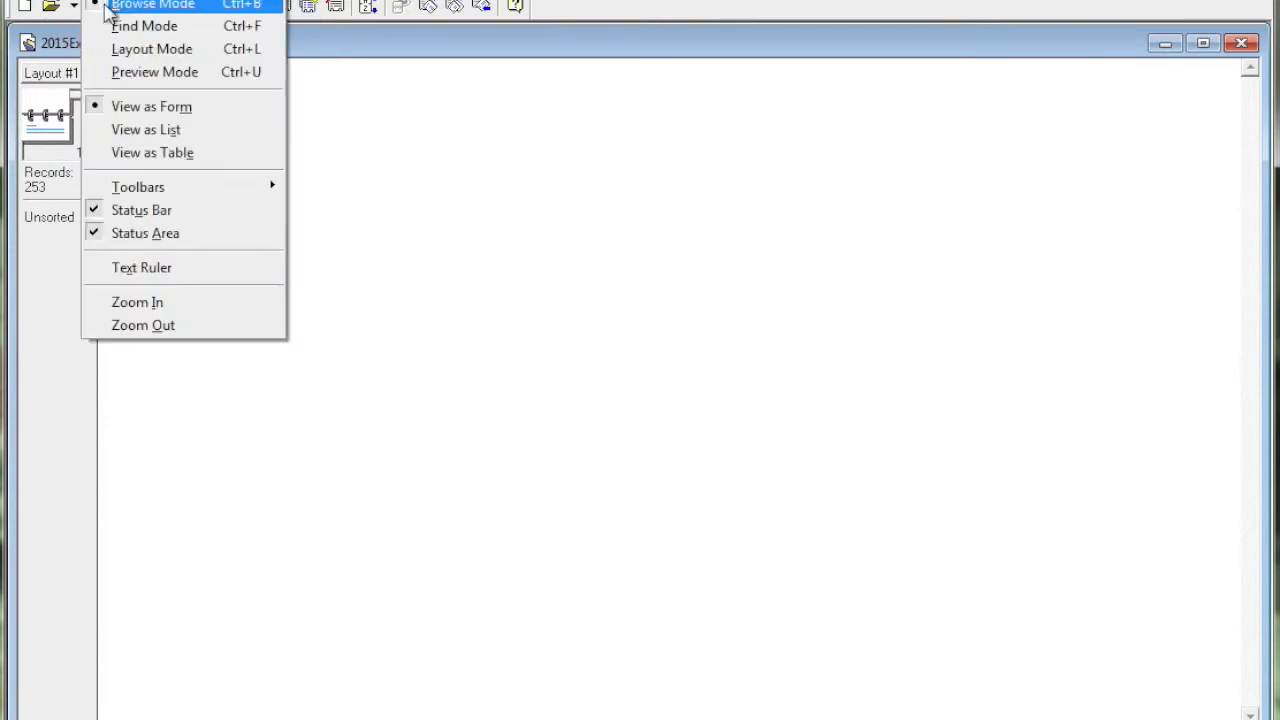
# Step: Show the exported price records as a table and sort them ascending by Item_Number
pyautogui.click(122, 153)
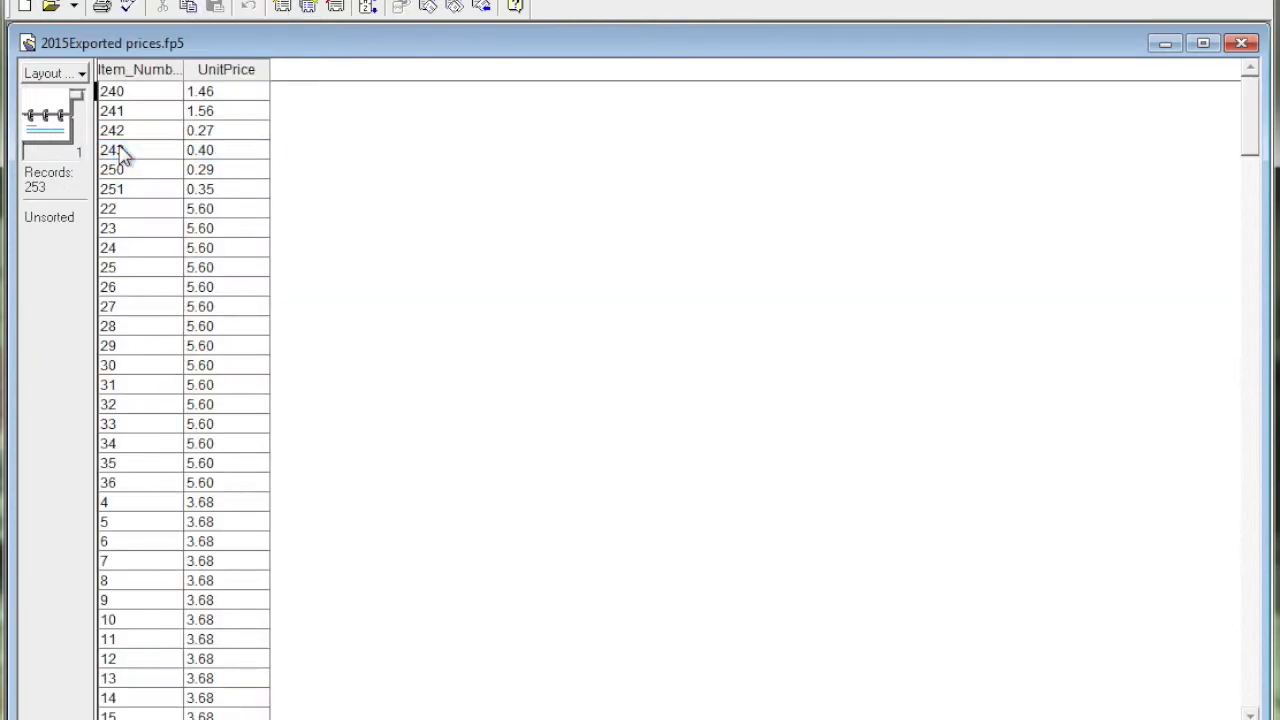
pyautogui.rightClick(138, 78)
pyautogui.click(150, 85)
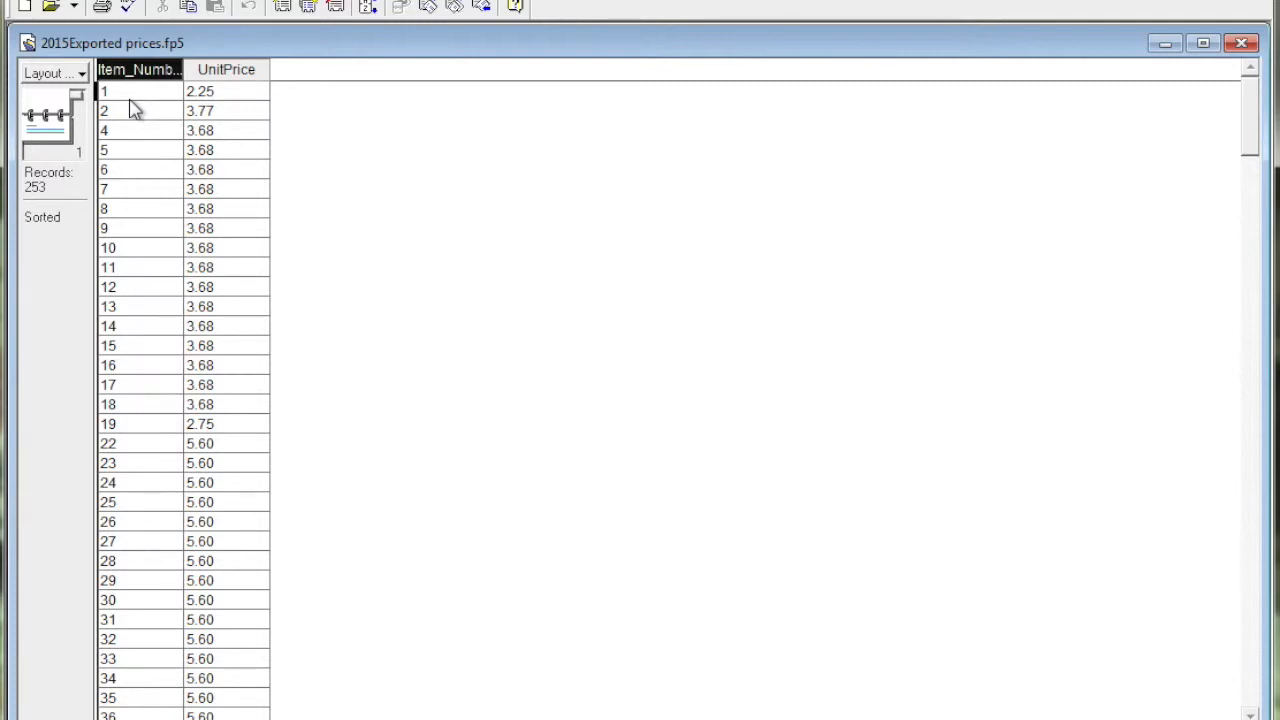
# Step: Check the exported prices by sorting the records by UnitPrice, first ascending and after that descending
pyautogui.click(230, 80)
pyautogui.rightClick(232, 83)
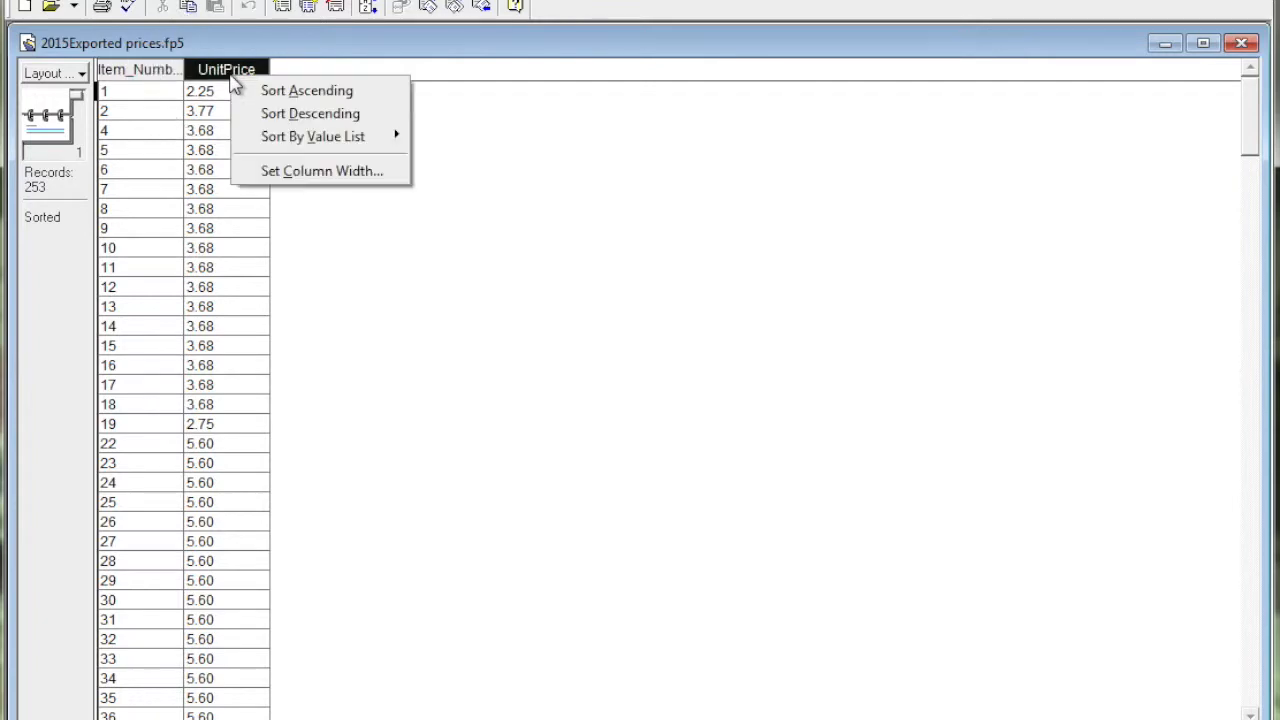
pyautogui.click(252, 90)
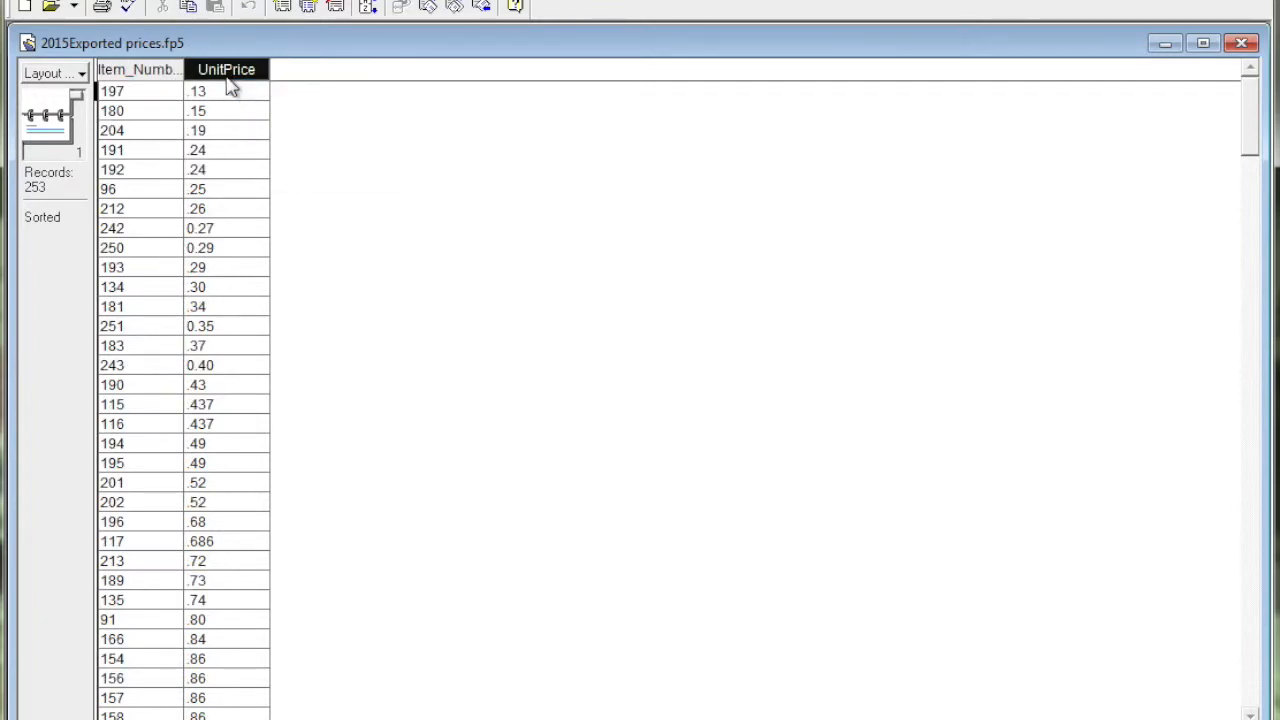
pyautogui.rightClick(230, 87)
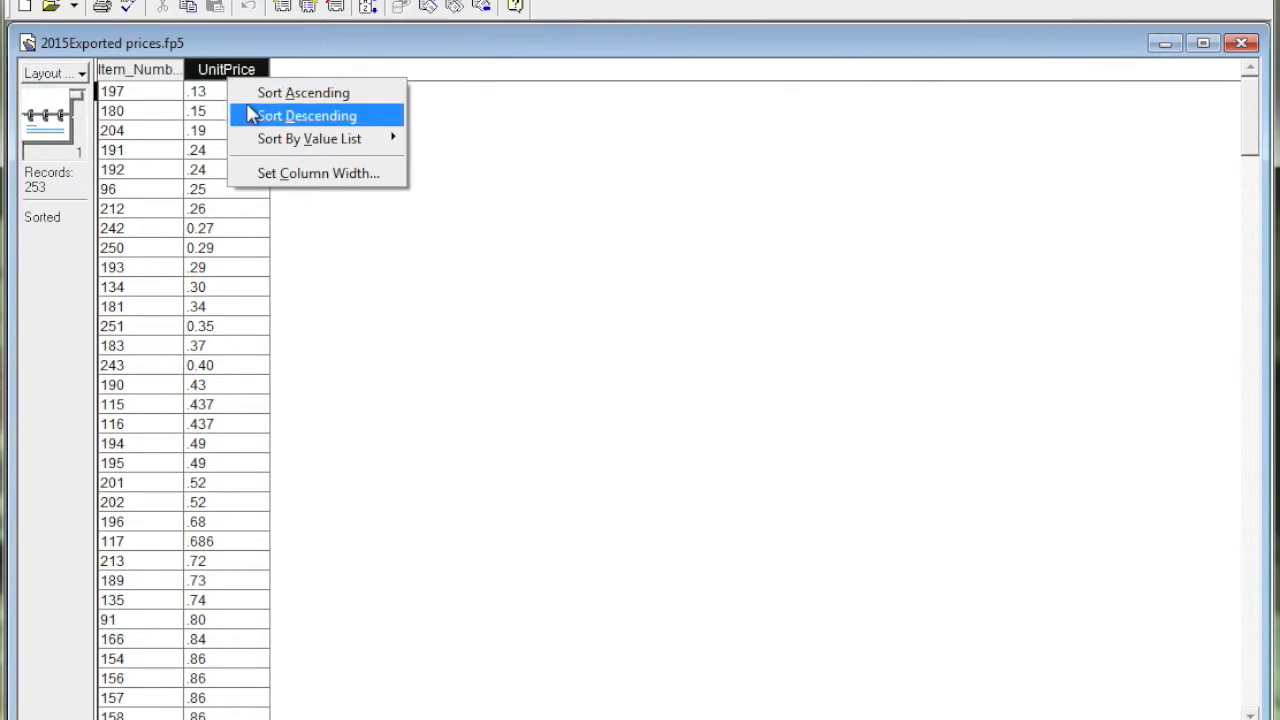
pyautogui.click(255, 117)
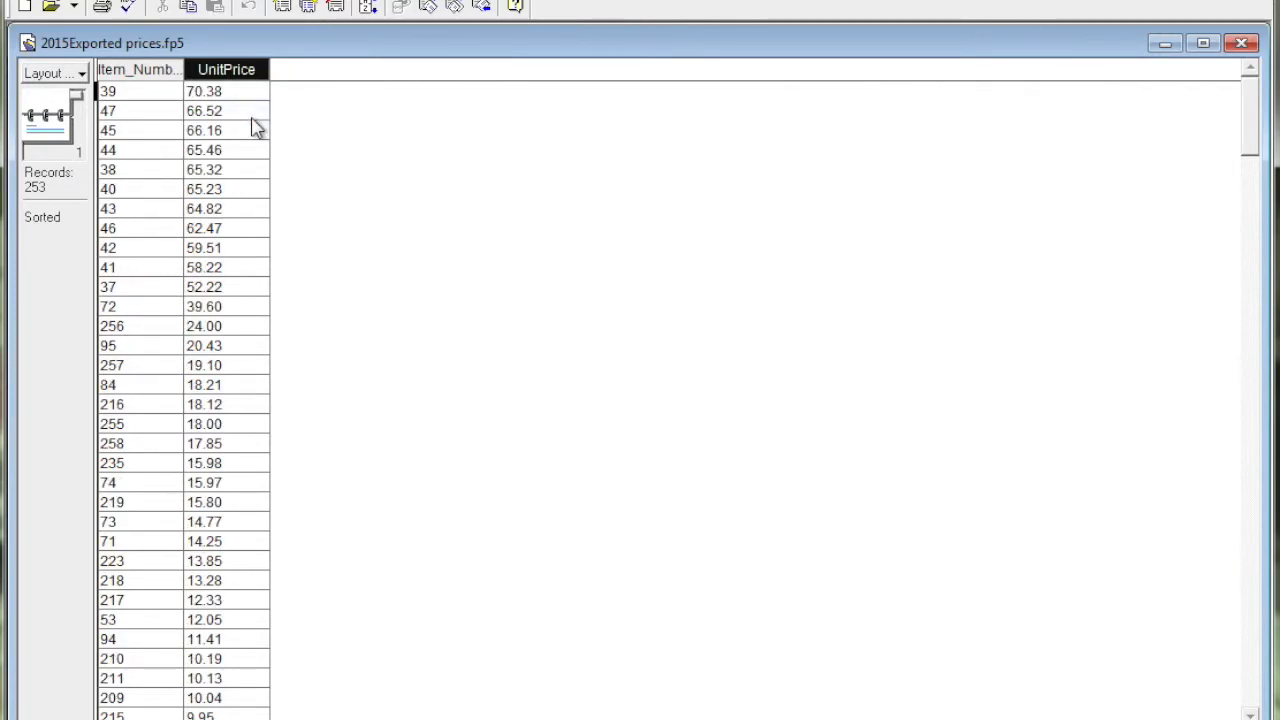
# Step: Sort the exported price records back into ascending order by Item_Number
pyautogui.click(136, 88)
pyautogui.rightClick(136, 88)
pyautogui.click(156, 91)
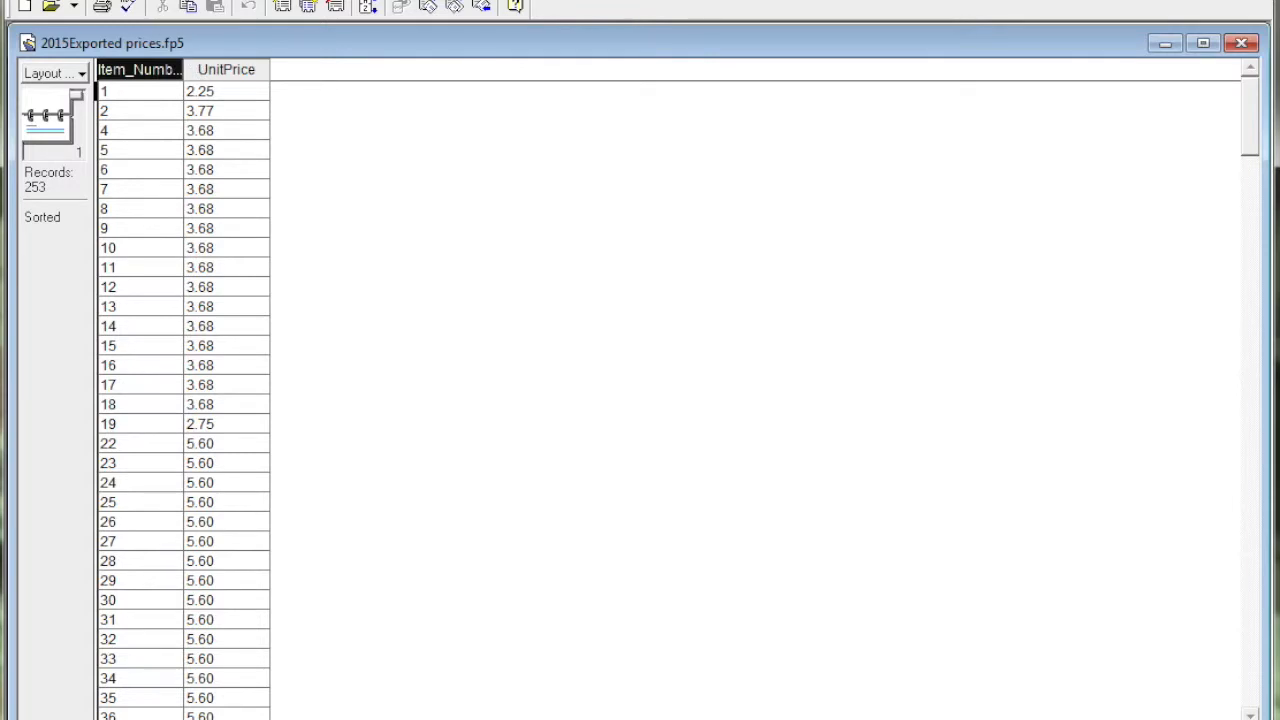
# Step: Open products.fp5 from the BulkVideo folder to view the product list, and switch back to 2015Exported prices.fp5
pyautogui.click(20, 0)
pyautogui.click(40, 26)
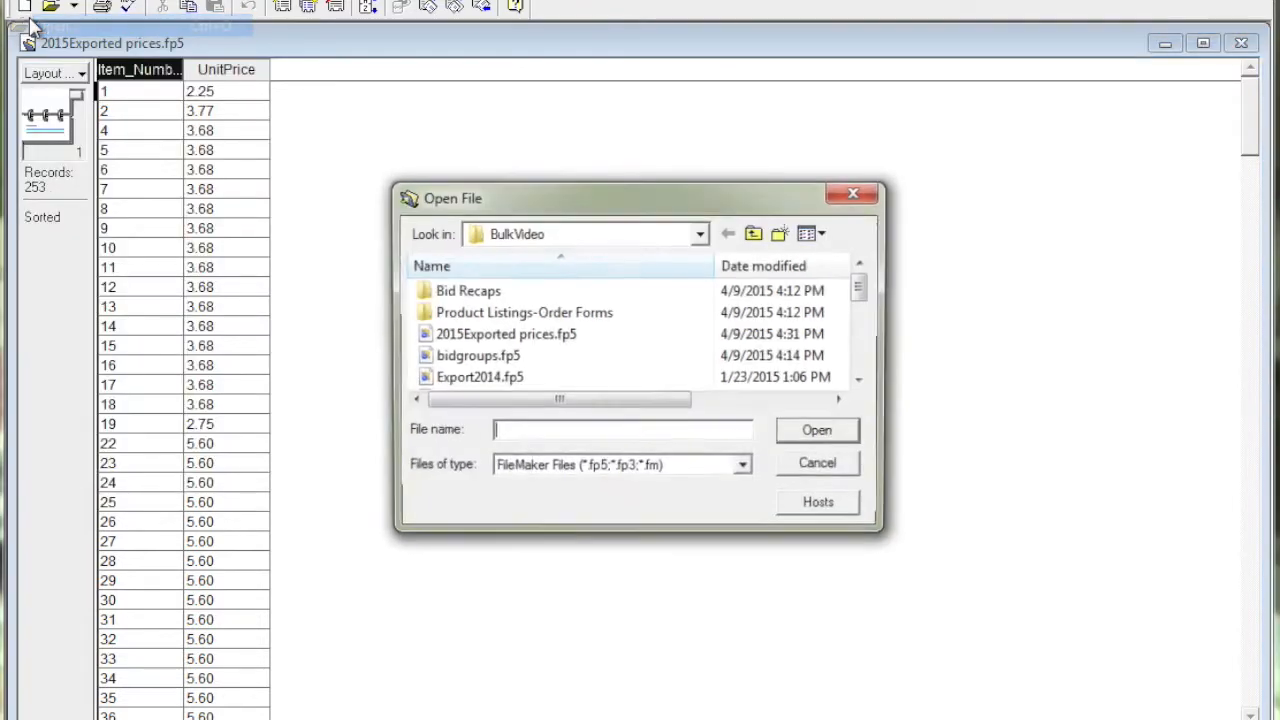
pyautogui.click(863, 380)
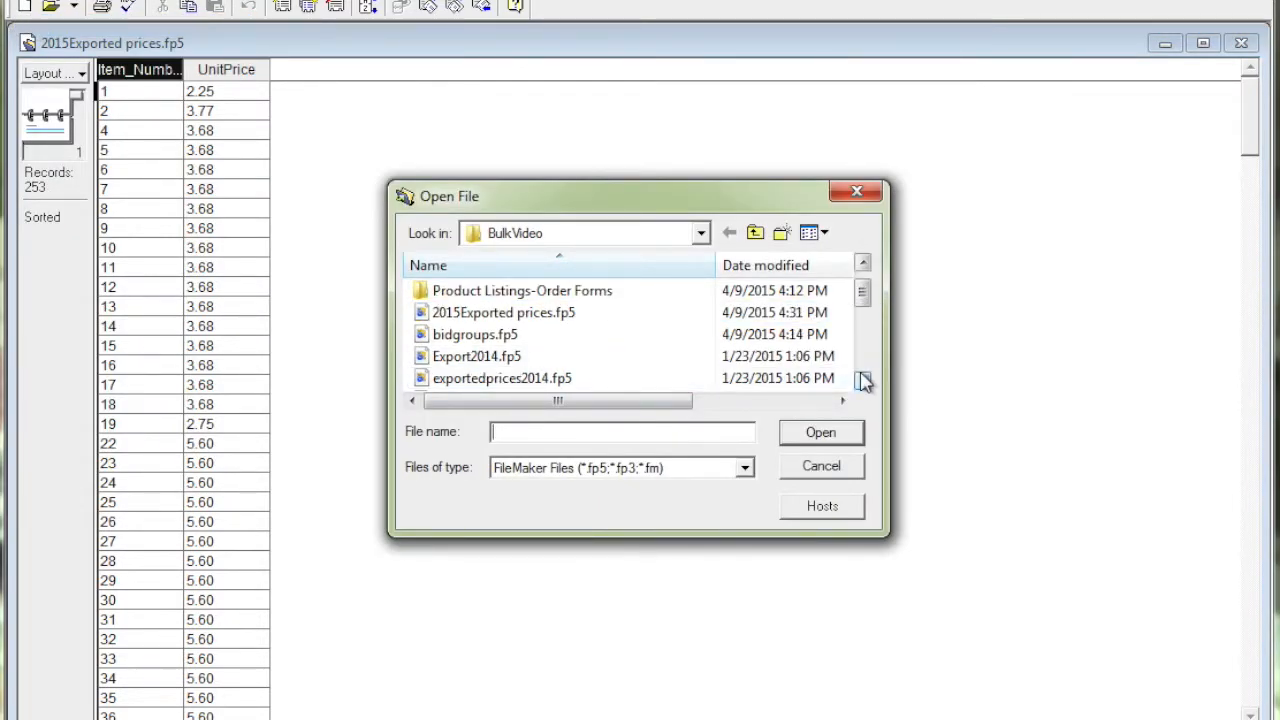
pyautogui.click(863, 380)
pyautogui.click(863, 380)
pyautogui.click(863, 380)
pyautogui.click(863, 380)
pyautogui.click(863, 380)
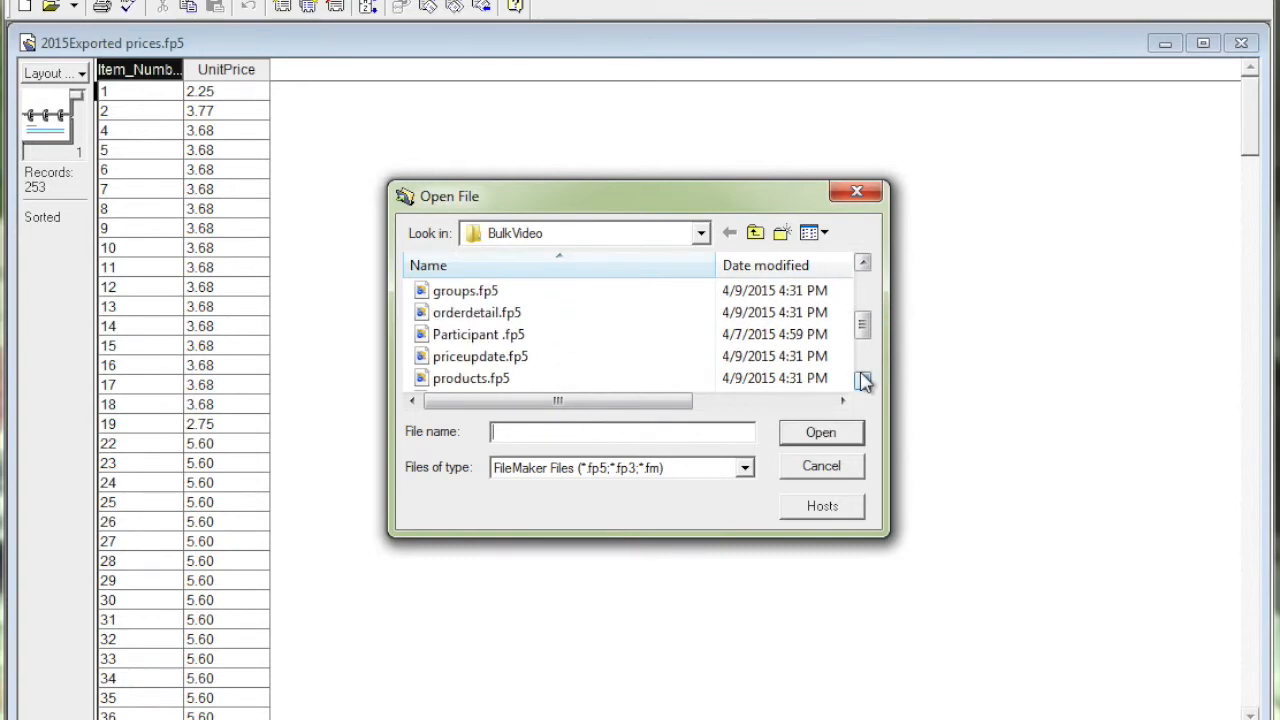
pyautogui.doubleClick(468, 379)
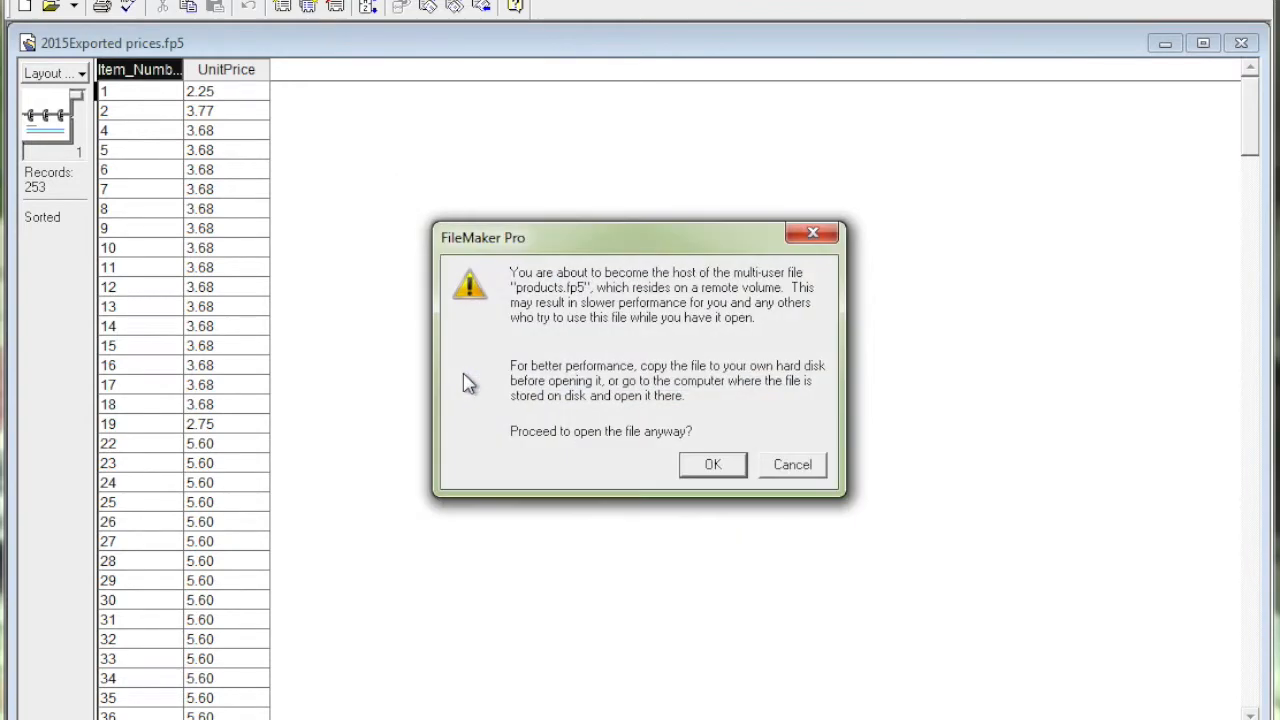
pyautogui.click(712, 464)
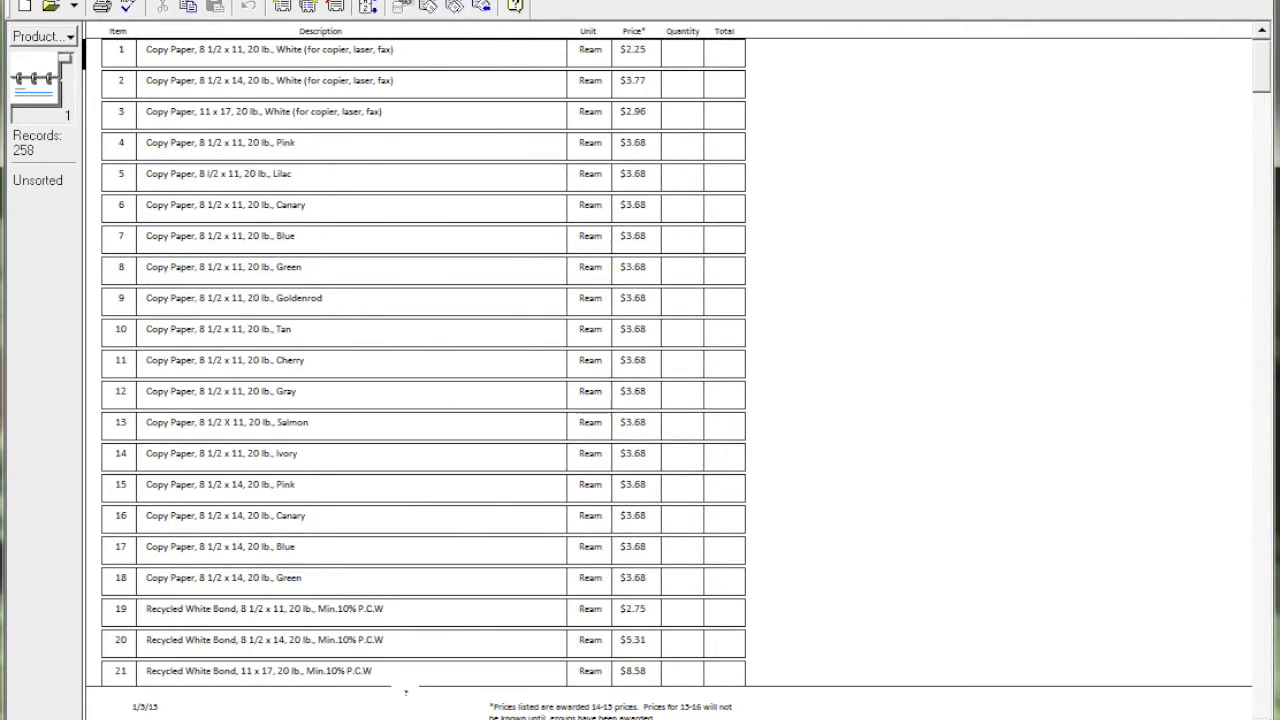
pyautogui.click(402, 2)
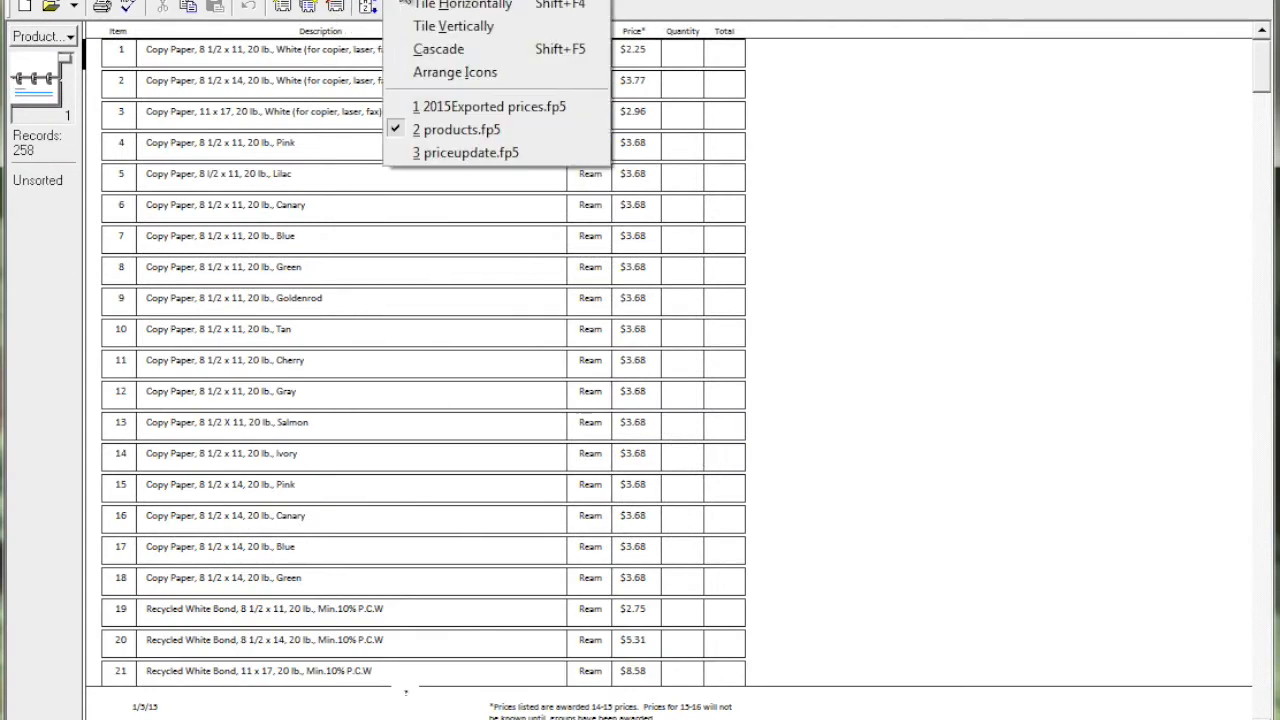
pyautogui.click(432, 112)
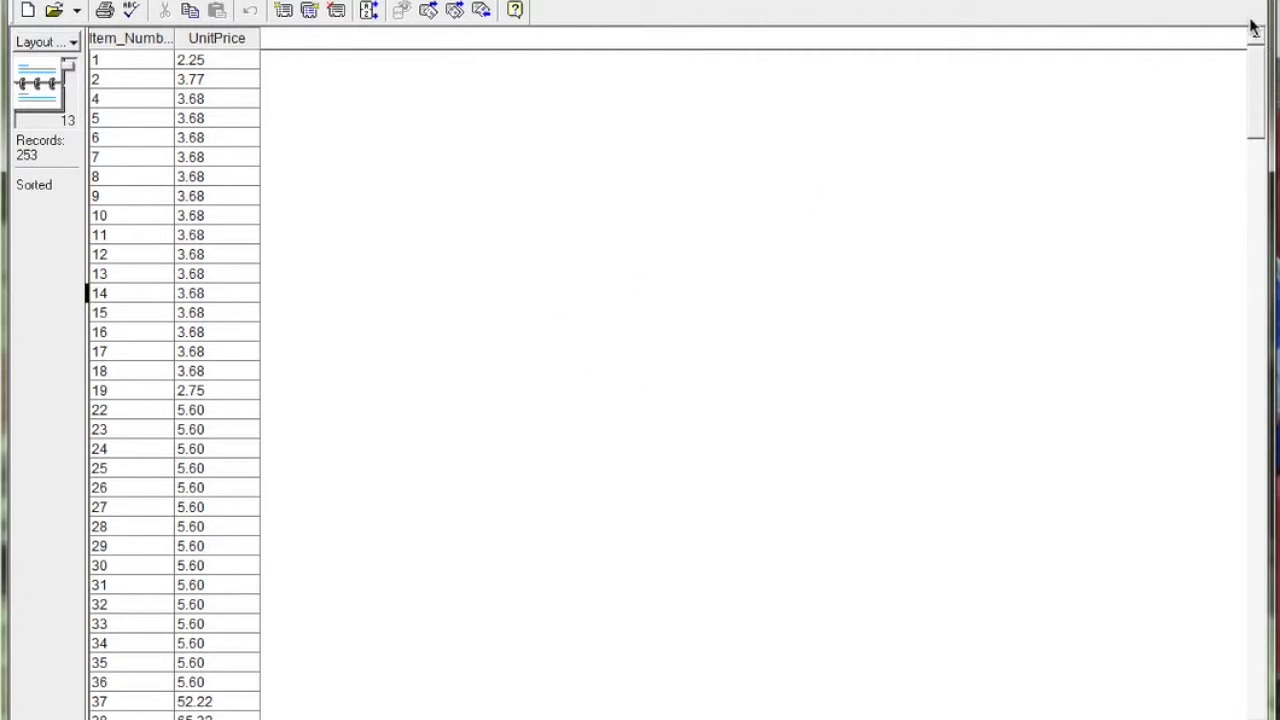
# Step: Close the open exported prices and price update database windows
pyautogui.click(638, 387)
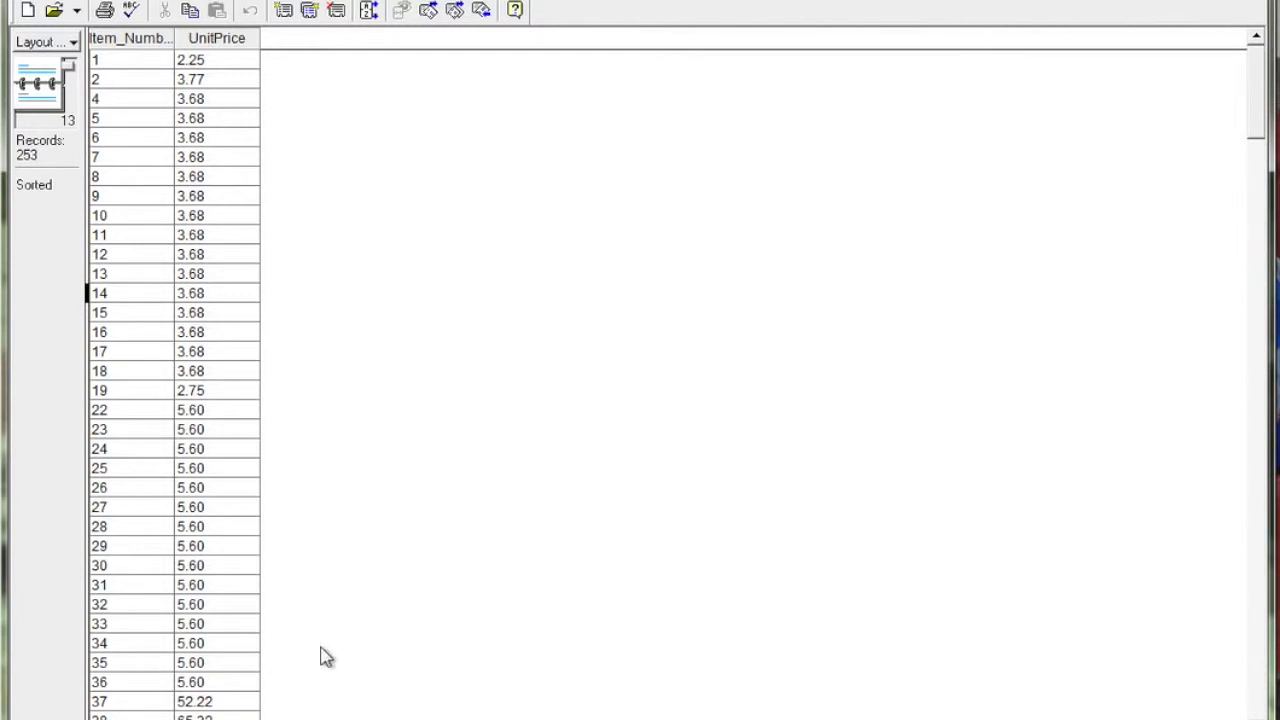
pyautogui.click(1252, 0)
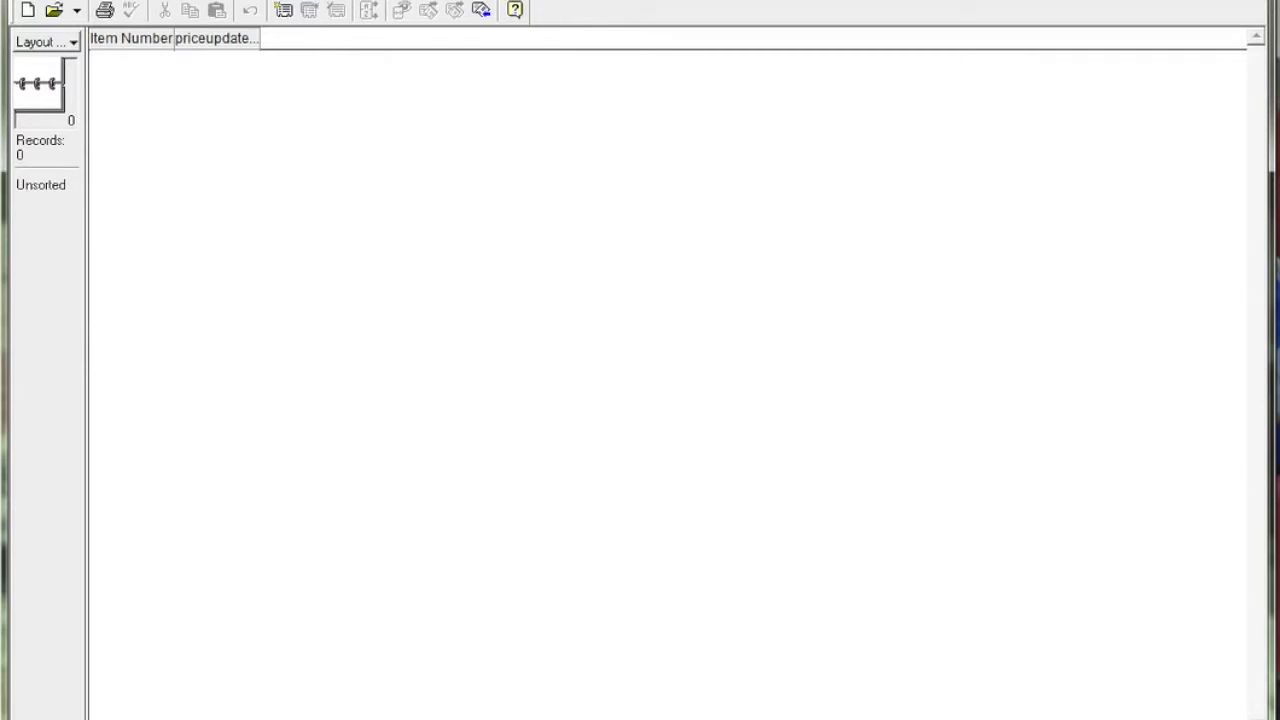
pyautogui.click(1256, 3)
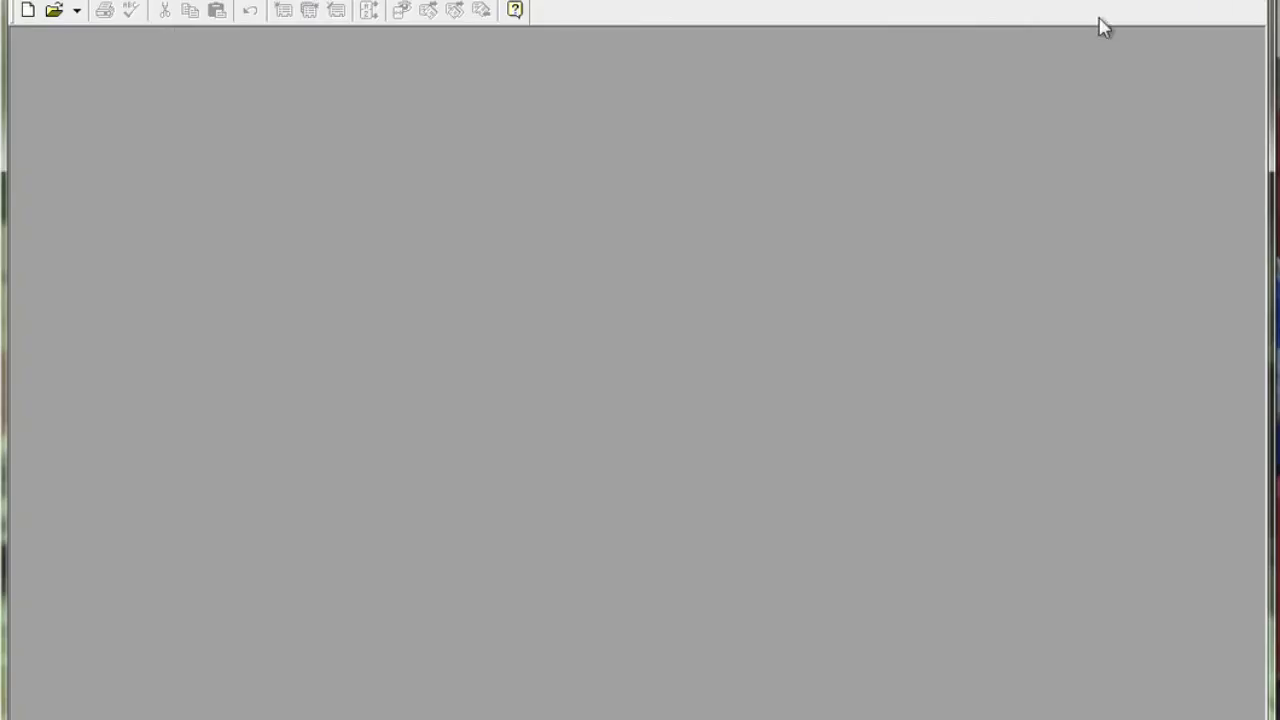
# Step: Open priceupdate.fp5 from the BulkVideo folder
pyautogui.click(22, 0)
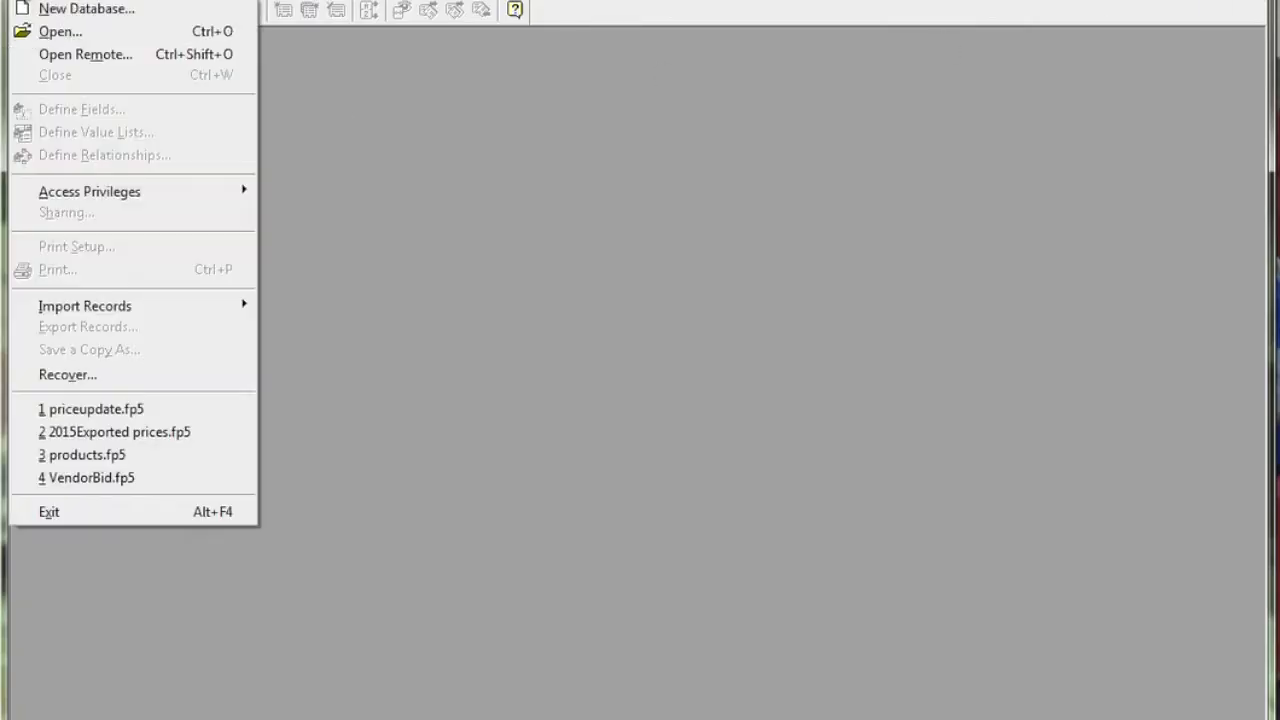
pyautogui.click(35, 31)
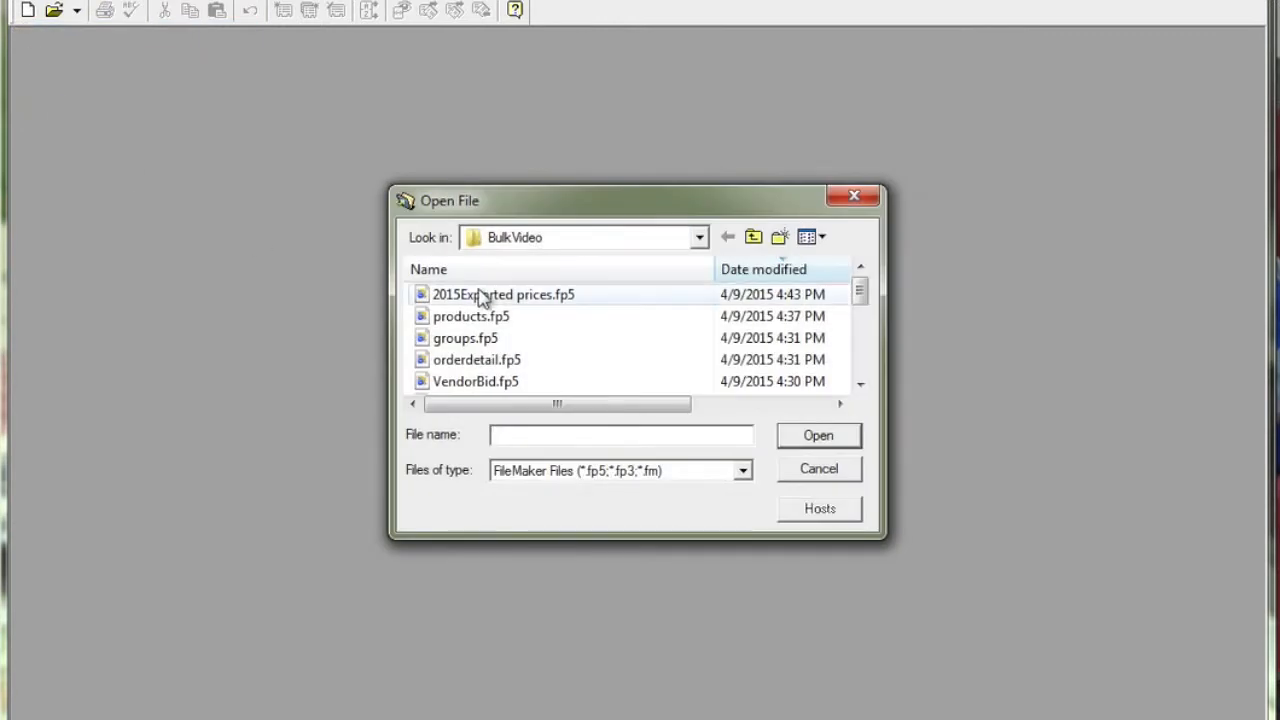
pyautogui.click(860, 384)
pyautogui.click(860, 384)
pyautogui.click(860, 384)
pyautogui.click(860, 384)
pyautogui.click(860, 384)
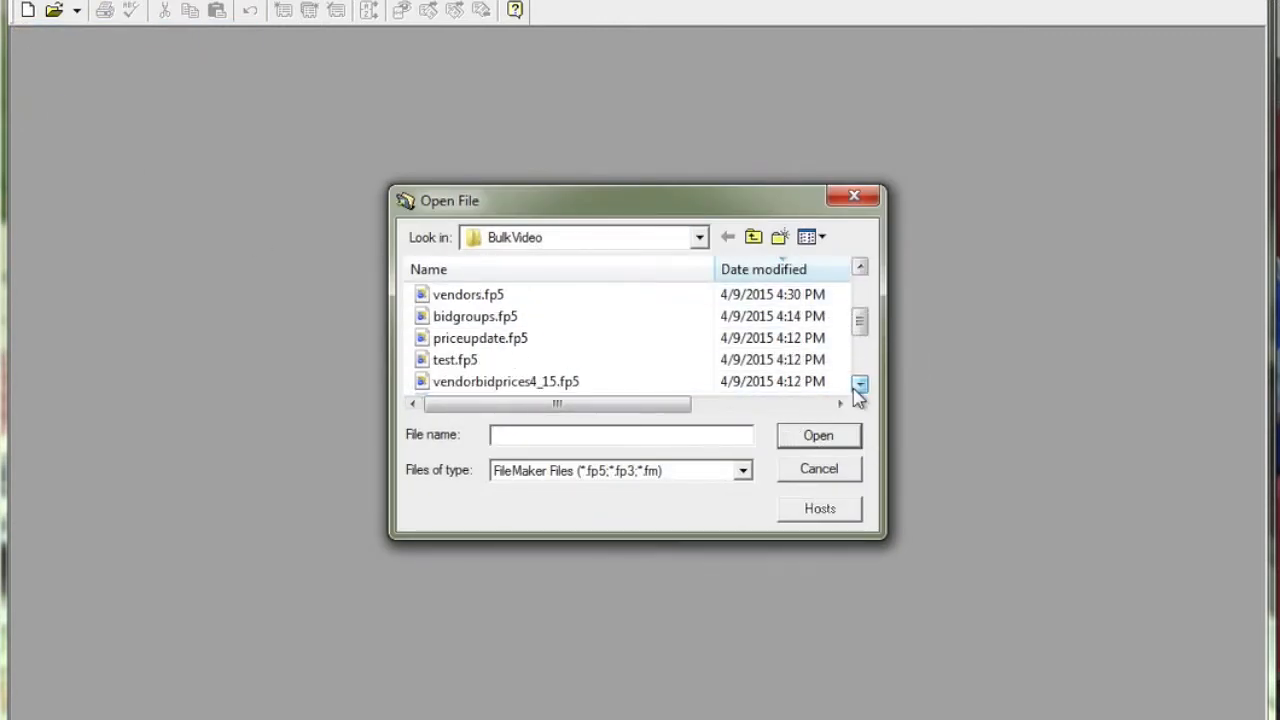
pyautogui.doubleClick(509, 340)
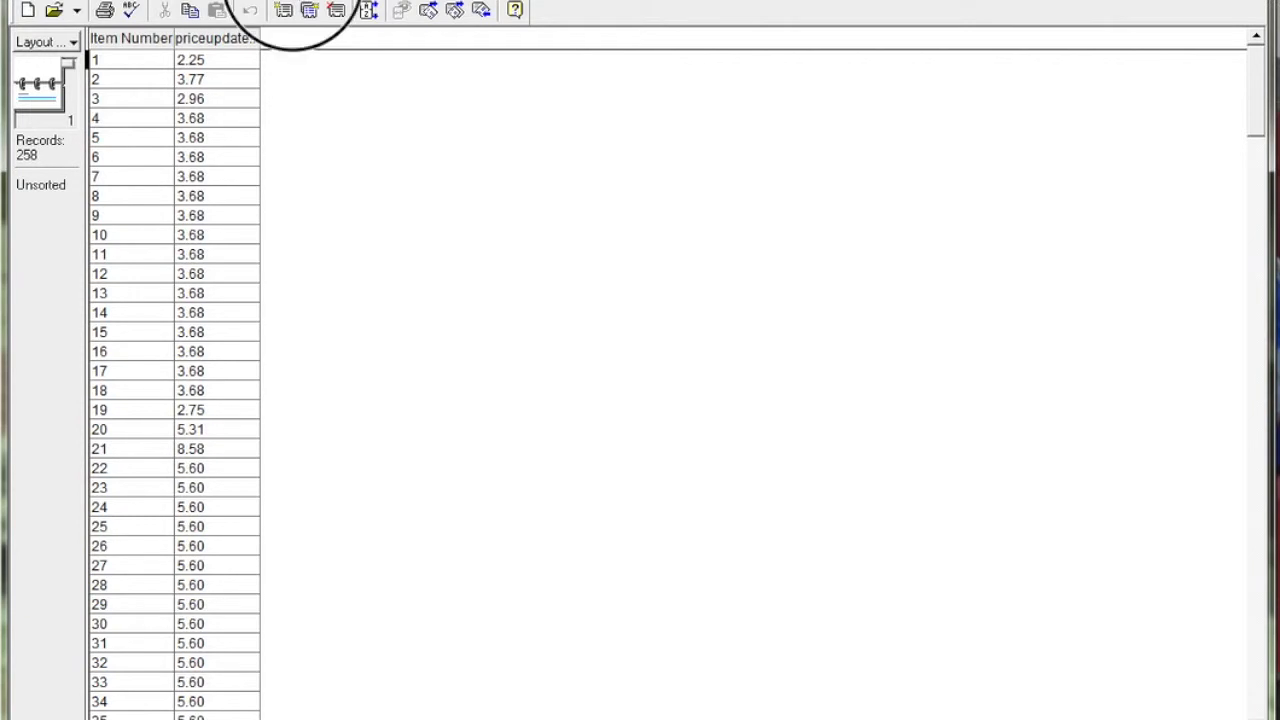
# Step: Permanently delete all existing records from the price update database
pyautogui.click(292, 1)
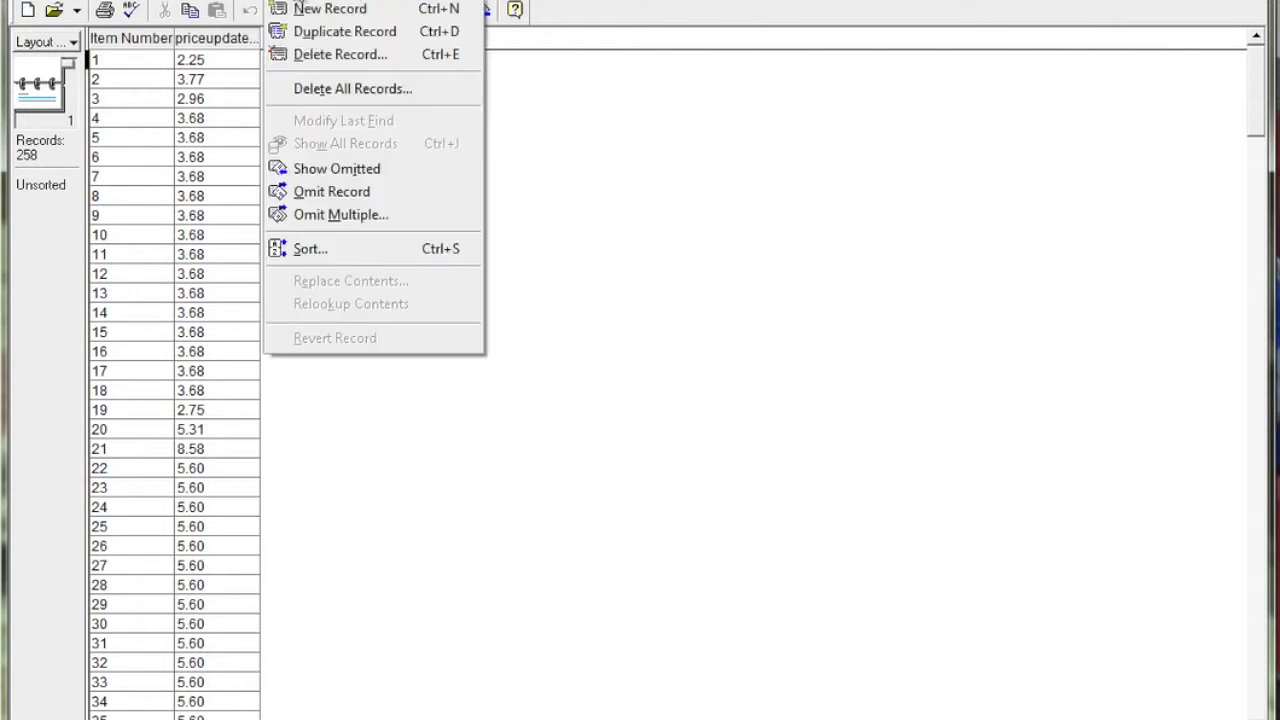
pyautogui.click(298, 88)
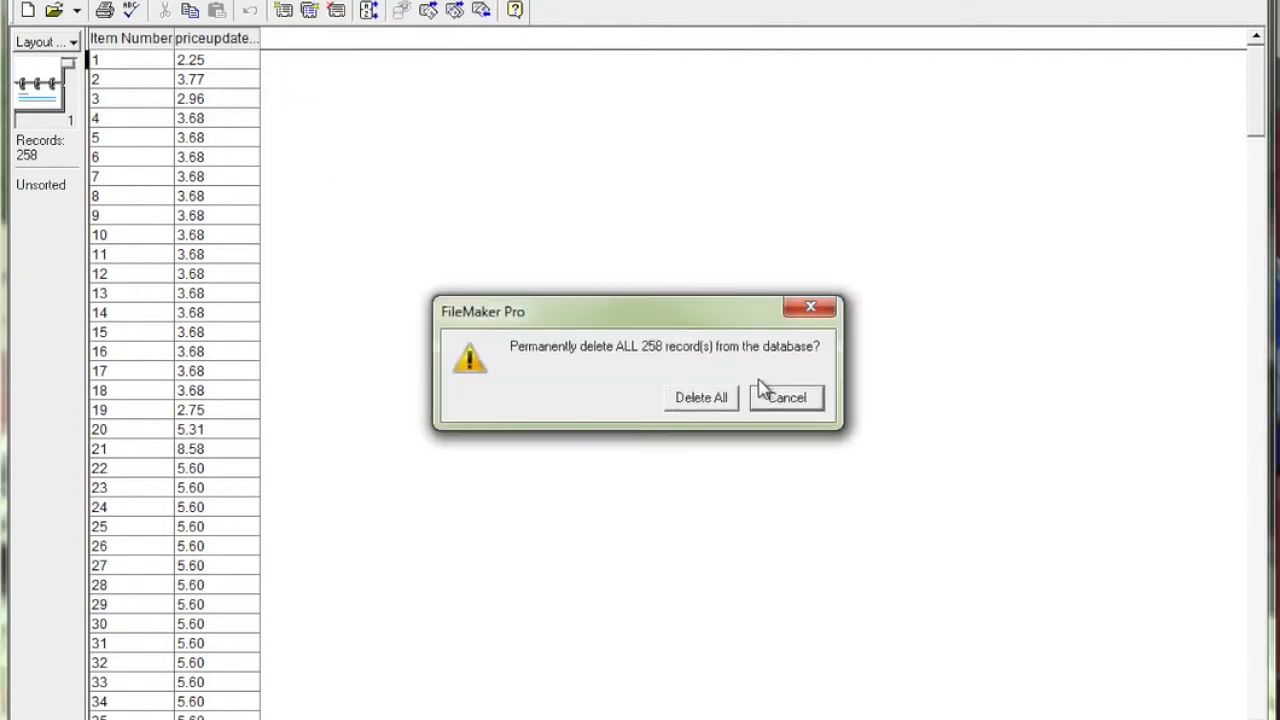
pyautogui.click(702, 400)
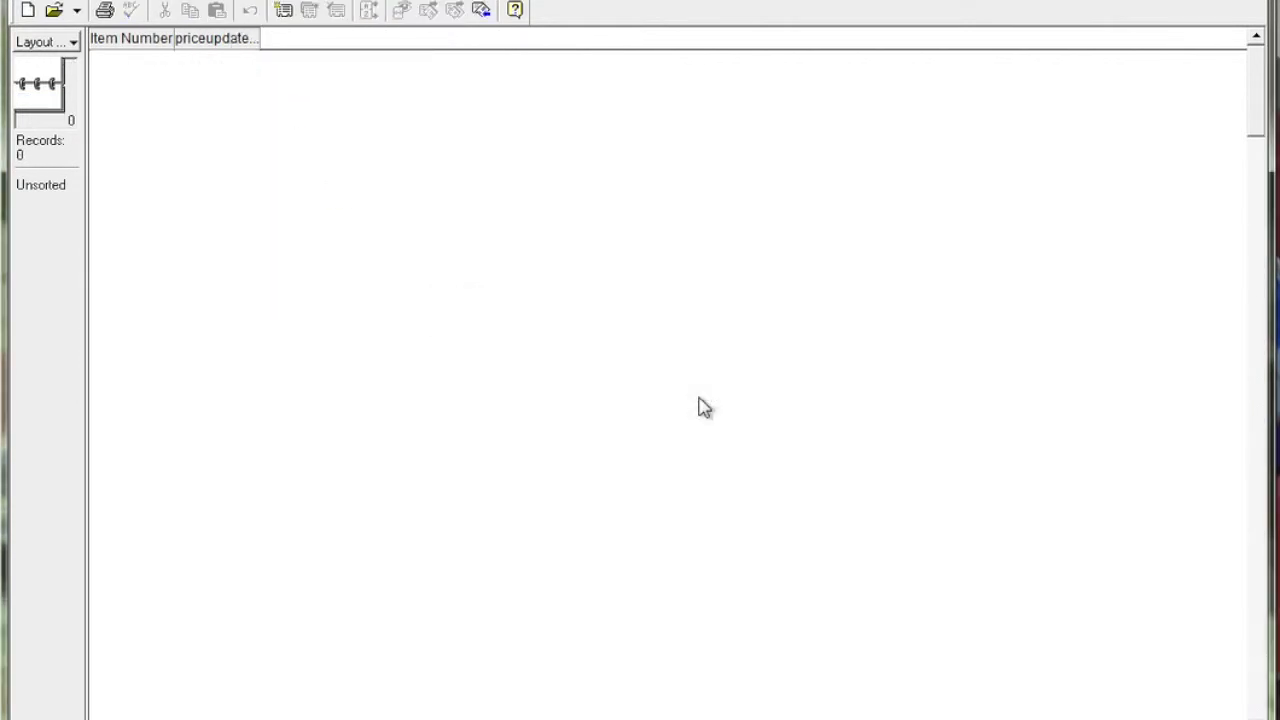
# Step: Import 2015Exported prices.fp5 as new records, with Item_Number mapped to Item Number and UnitPrice mapped to priceupdate:Unit Price
pyautogui.click(57, 2)
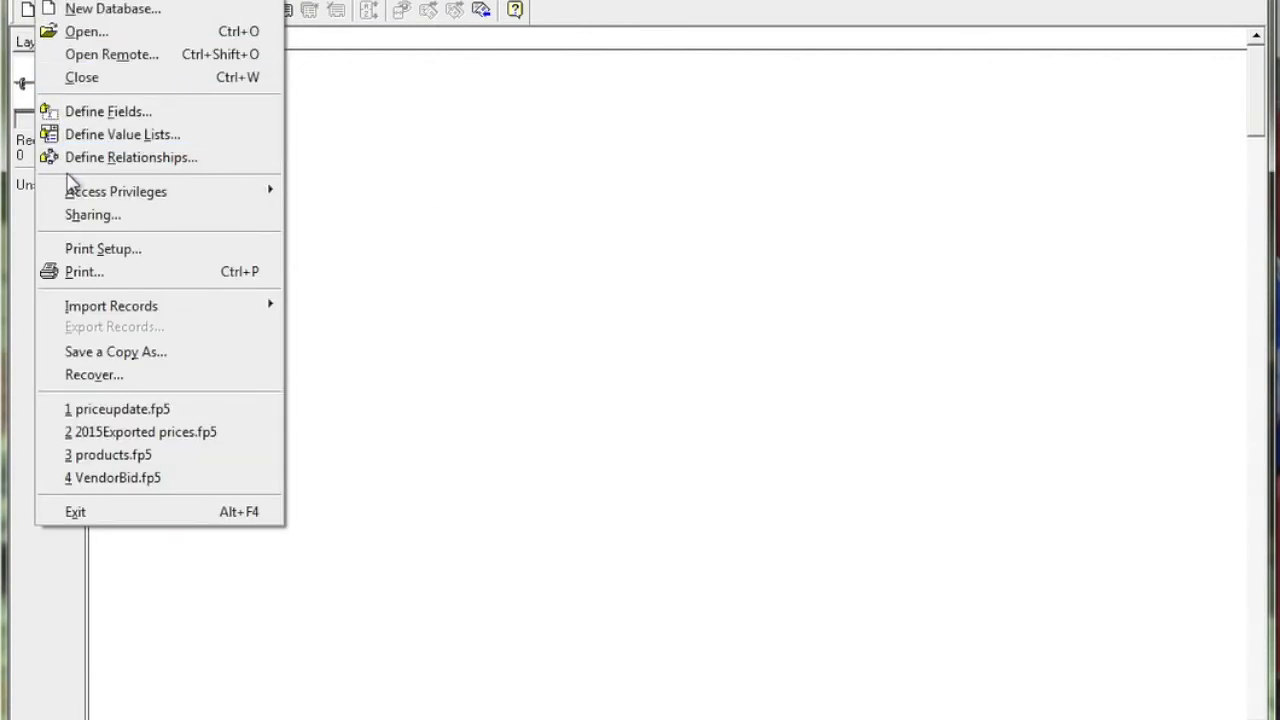
pyautogui.moveTo(128, 310)
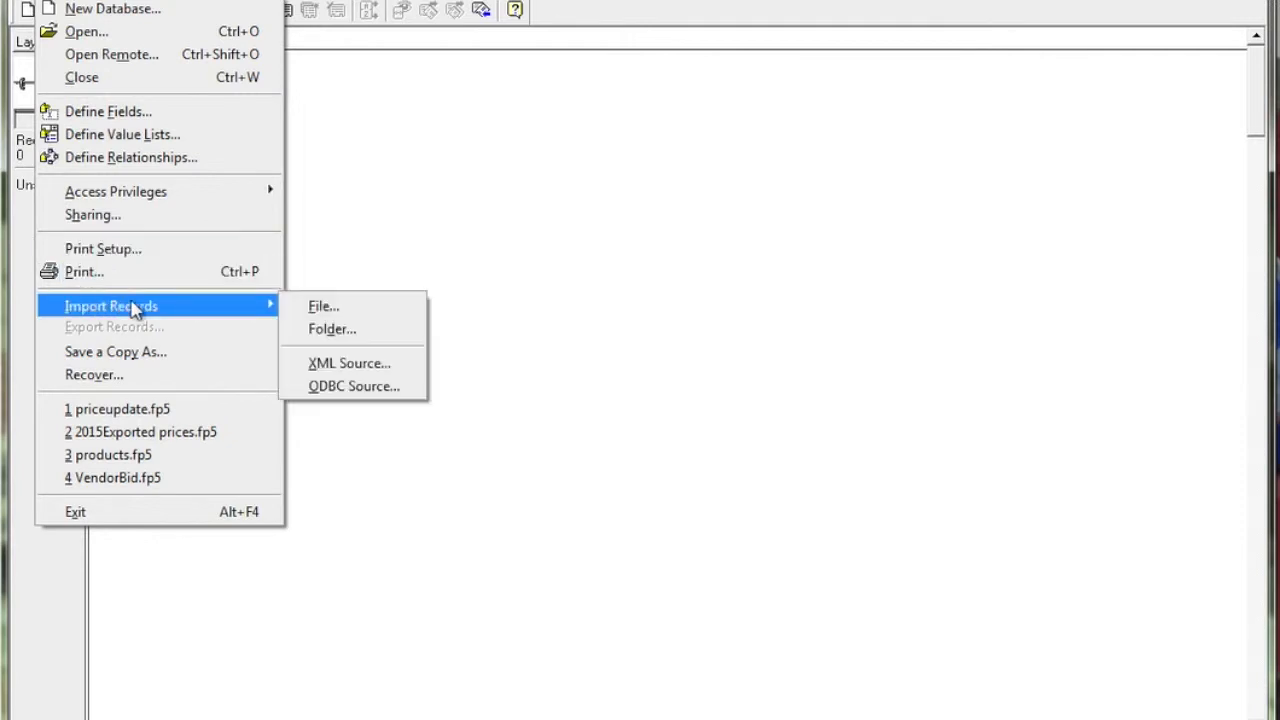
pyautogui.click(337, 307)
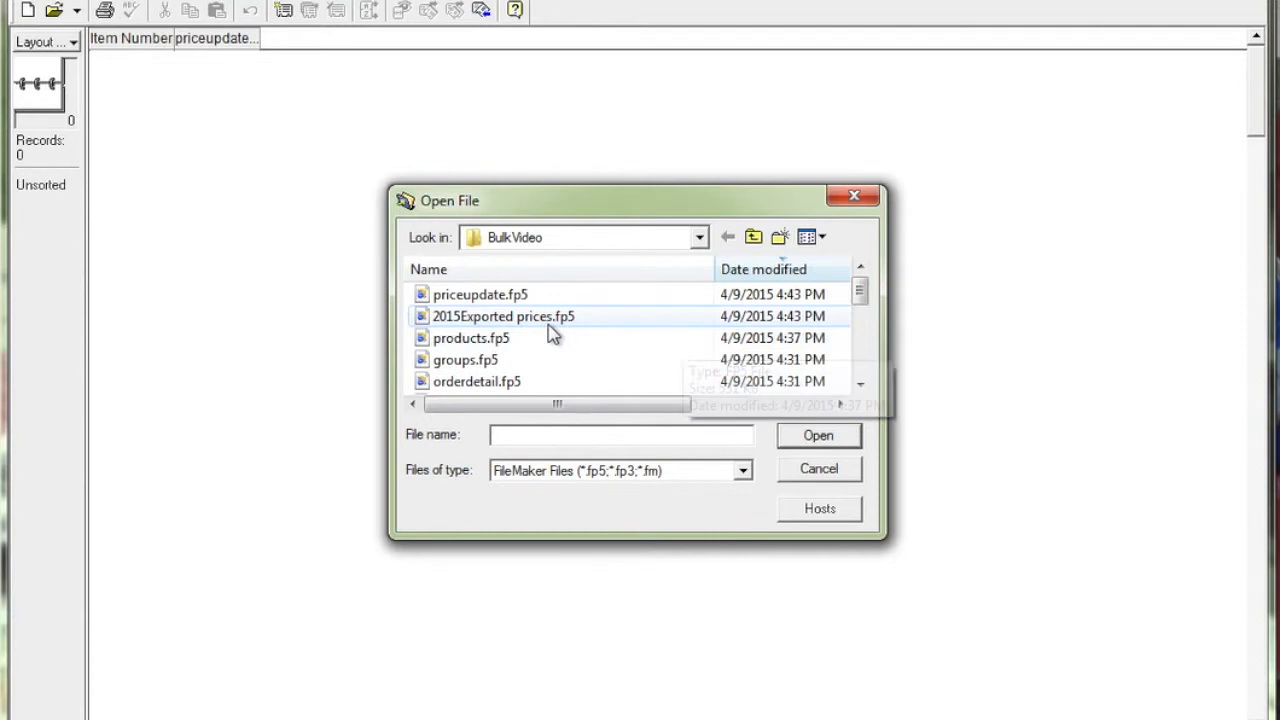
pyautogui.click(528, 322)
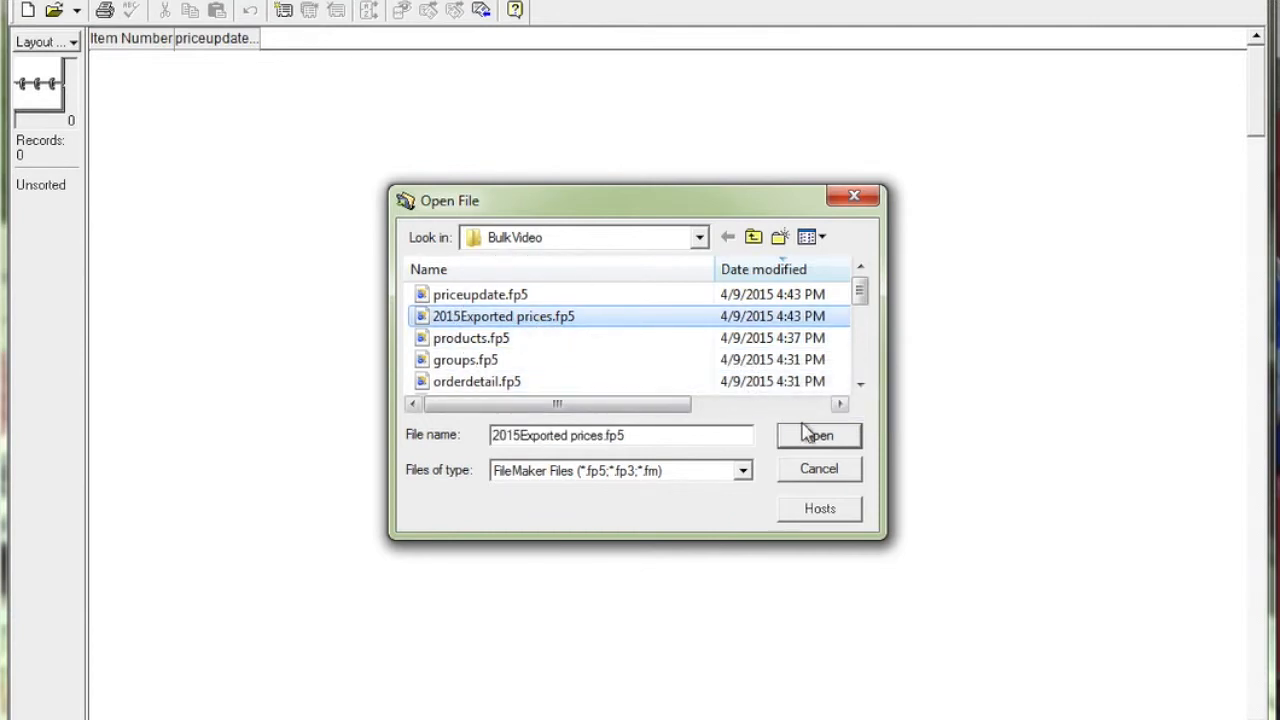
pyautogui.click(815, 435)
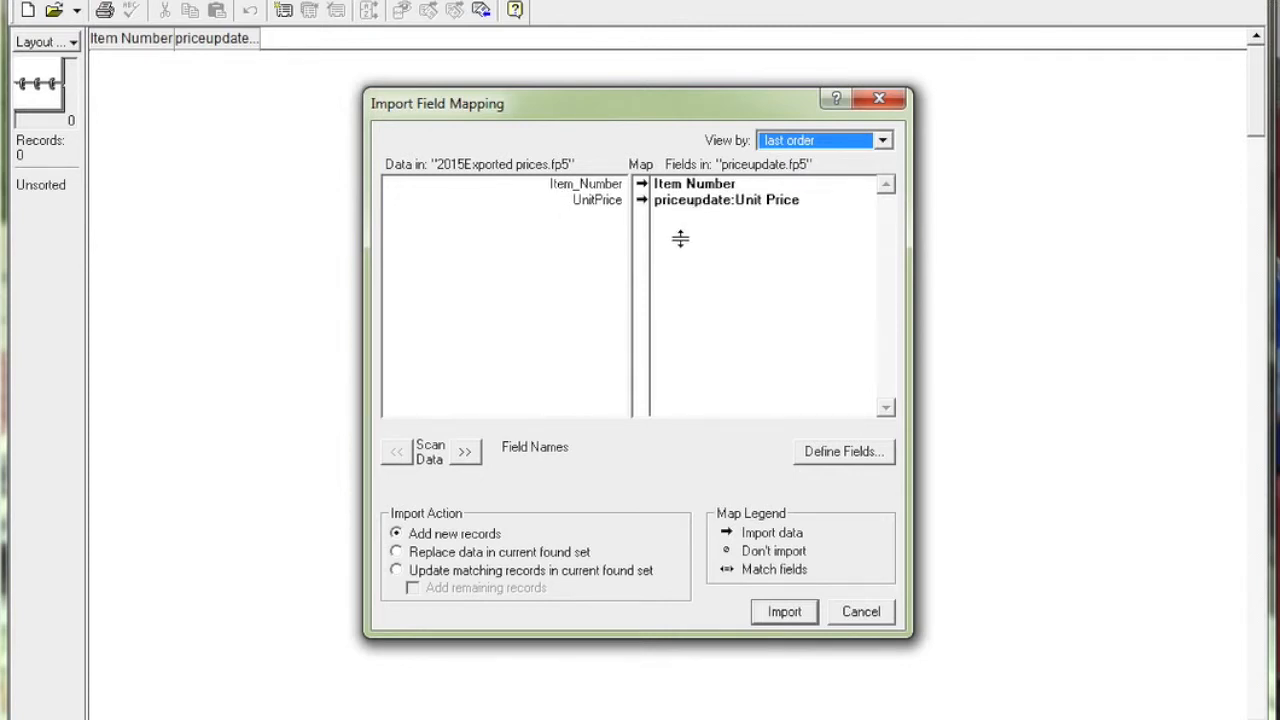
pyautogui.click(783, 614)
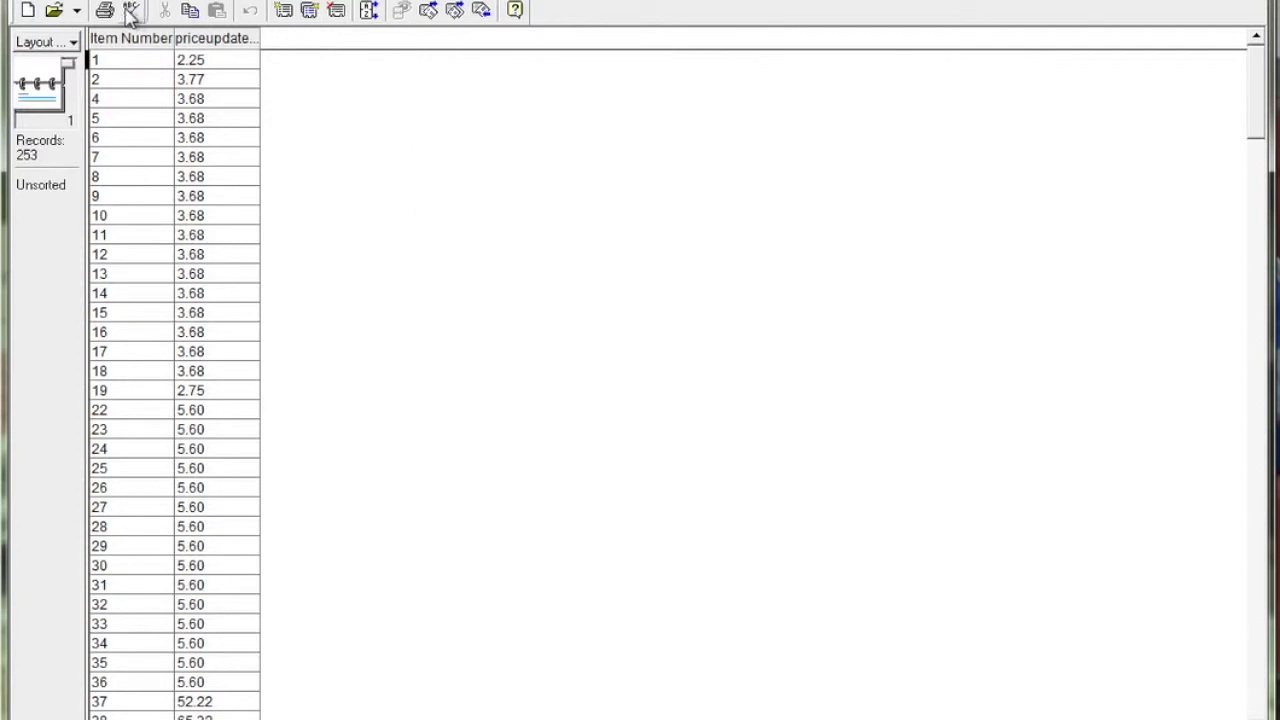
# Step: Open products.fp5 from the BulkVideo folder and accept hosting the multi-user file
pyautogui.click(56, 1)
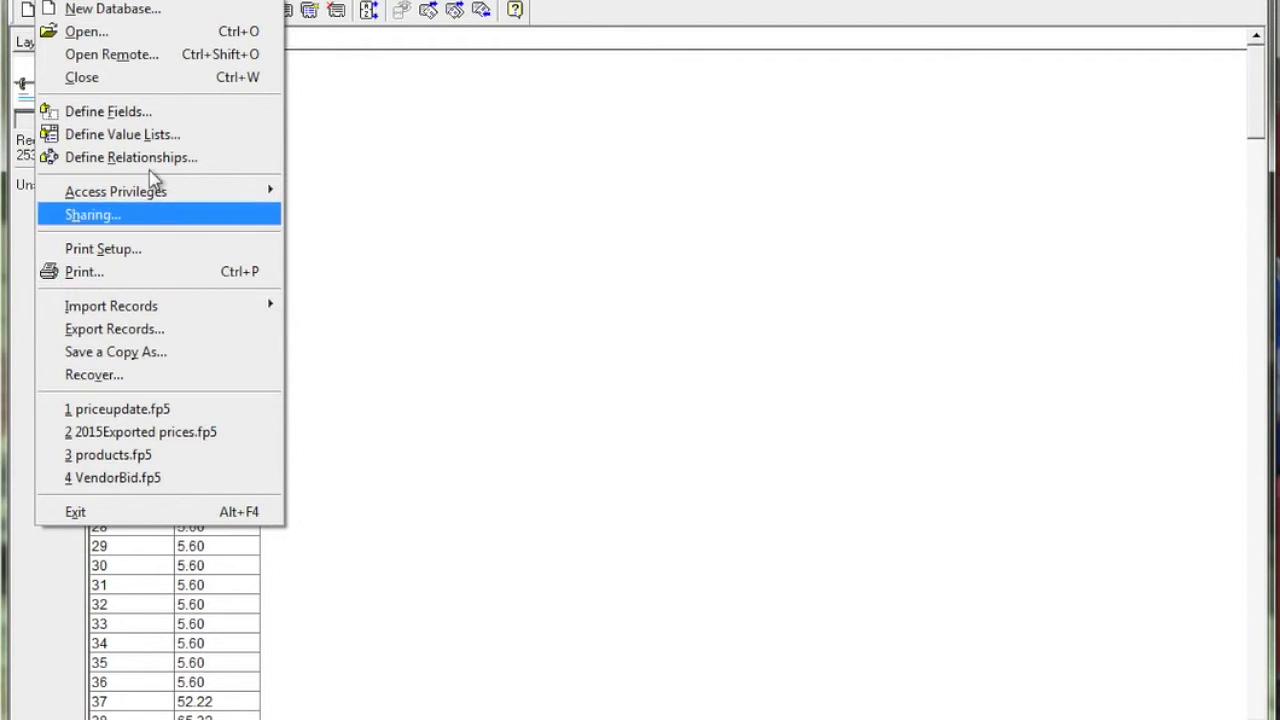
pyautogui.click(112, 36)
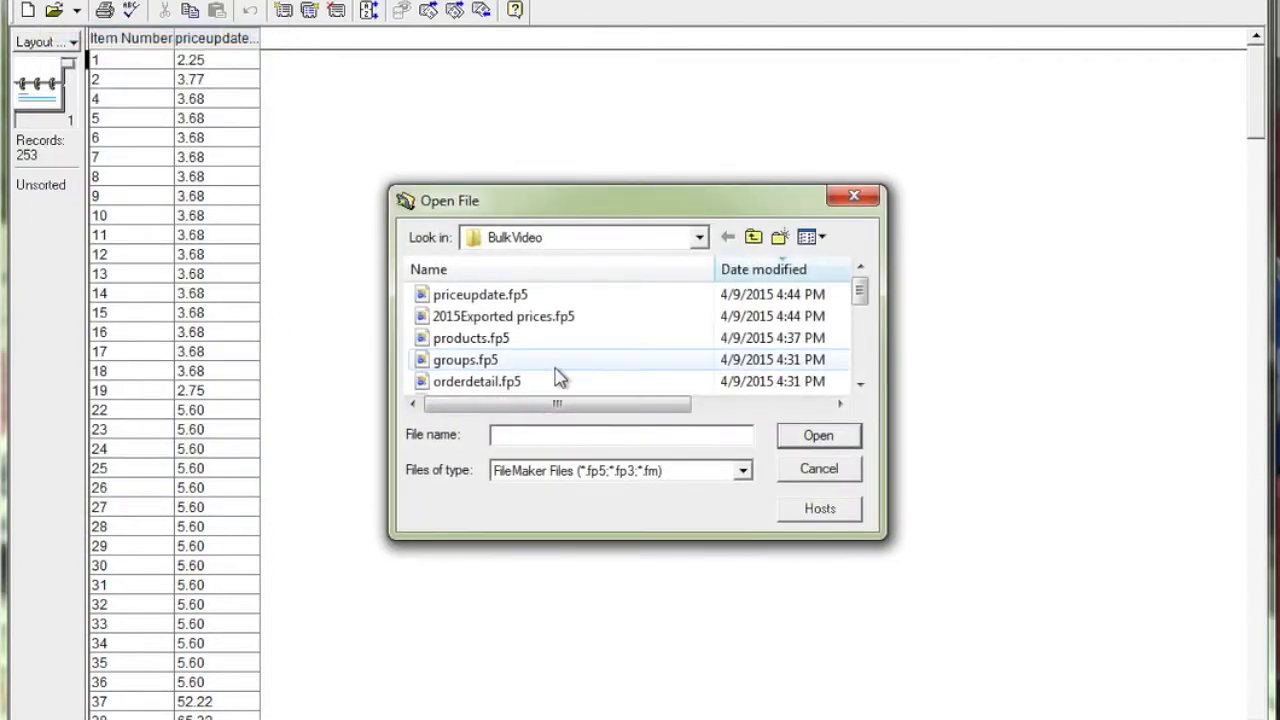
pyautogui.click(500, 342)
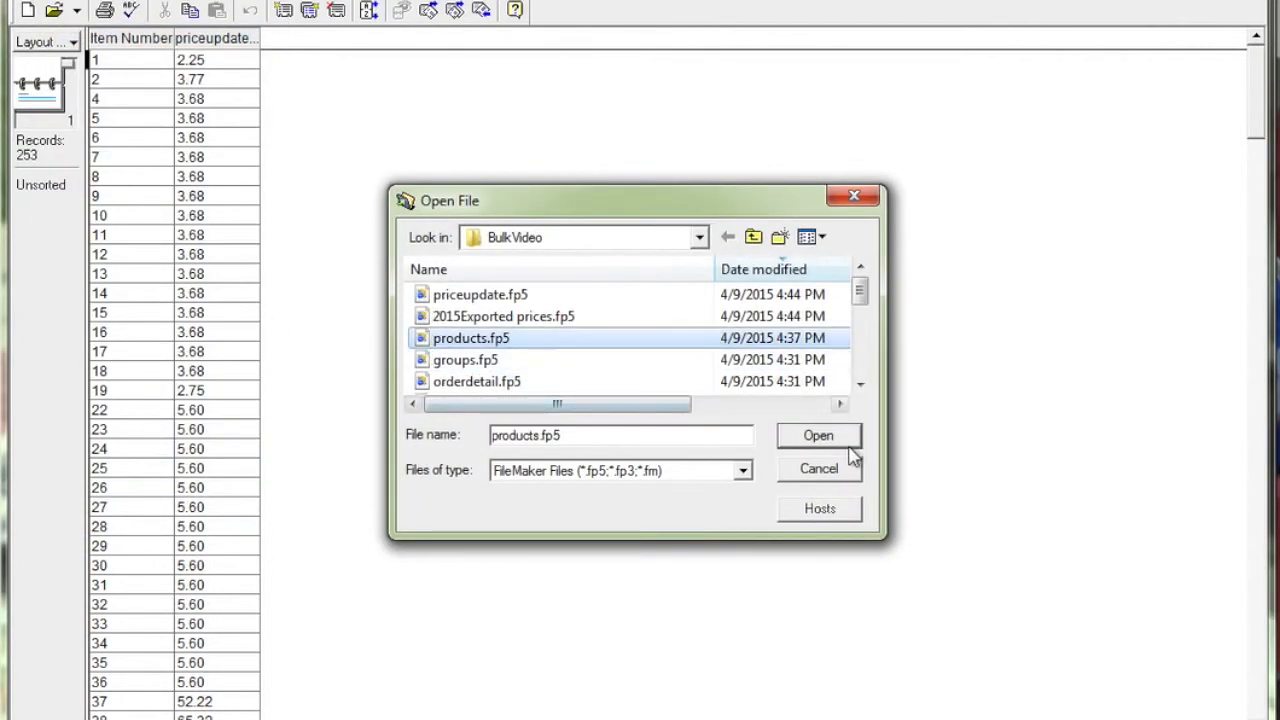
pyautogui.click(822, 440)
pyautogui.click(710, 469)
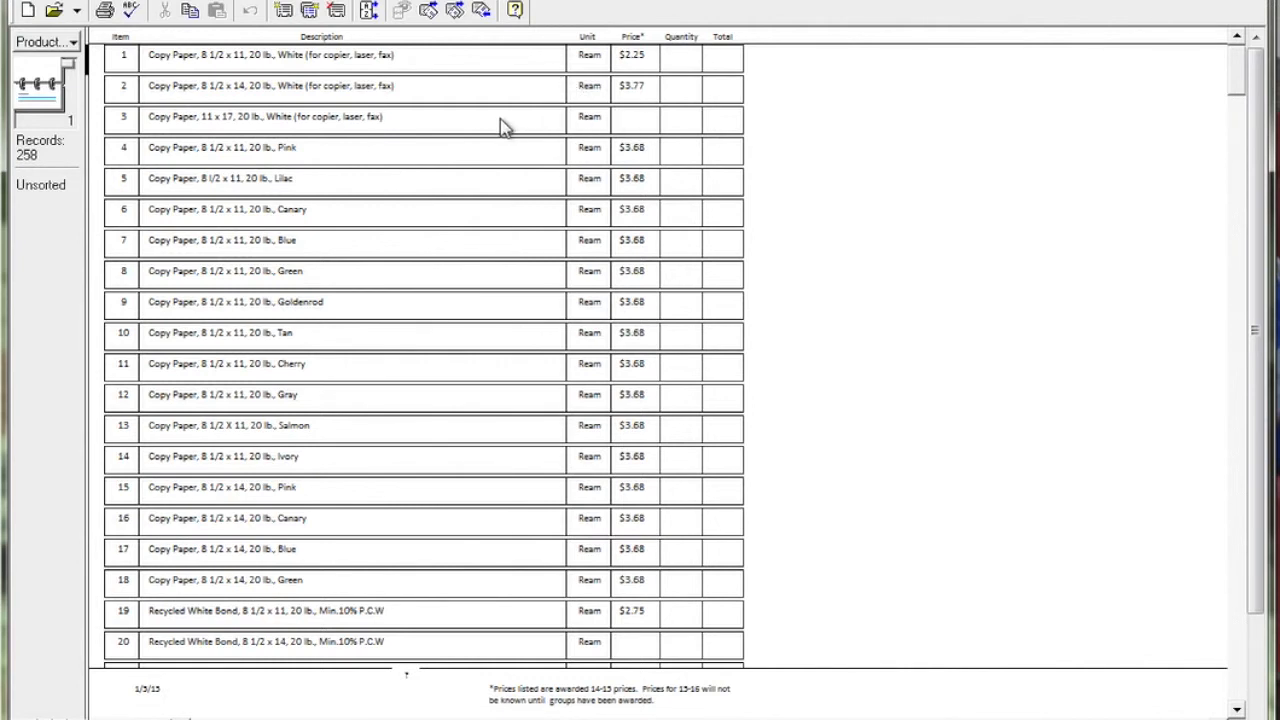
# Step: Switch to priceupdate.fp5 and add a new record with item number 3
pyautogui.click(402, 1)
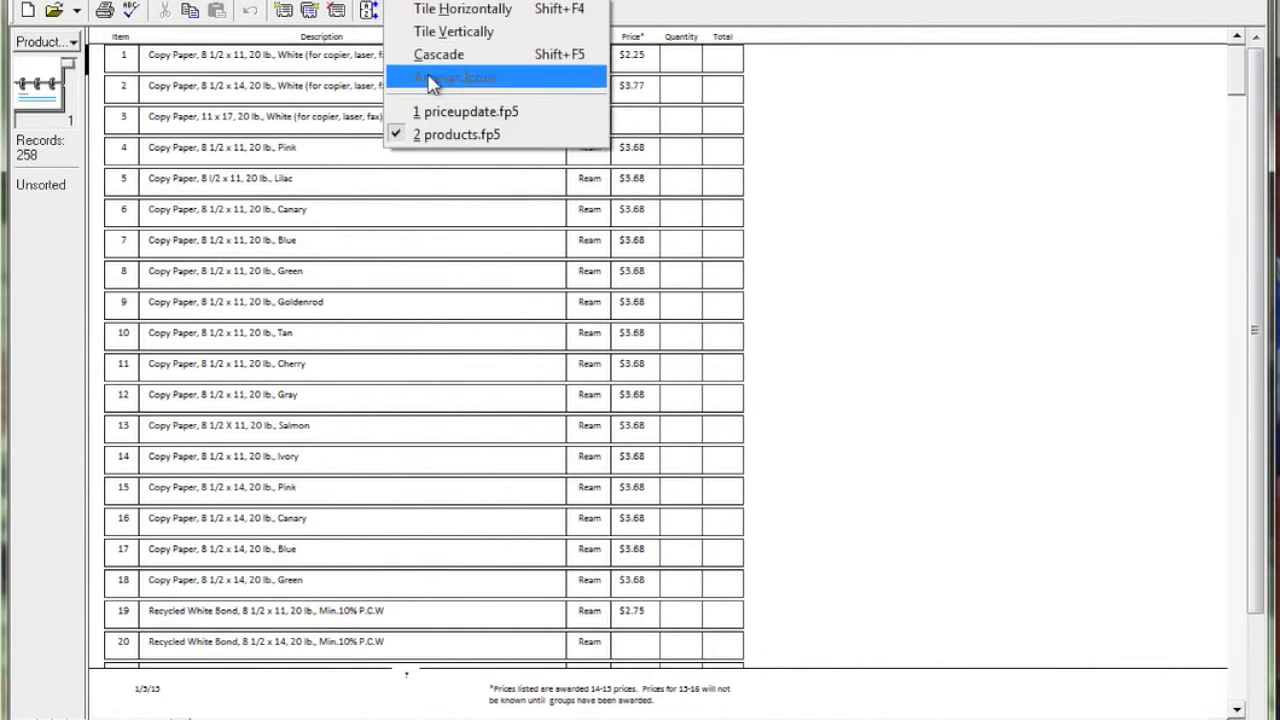
pyautogui.click(927, 148)
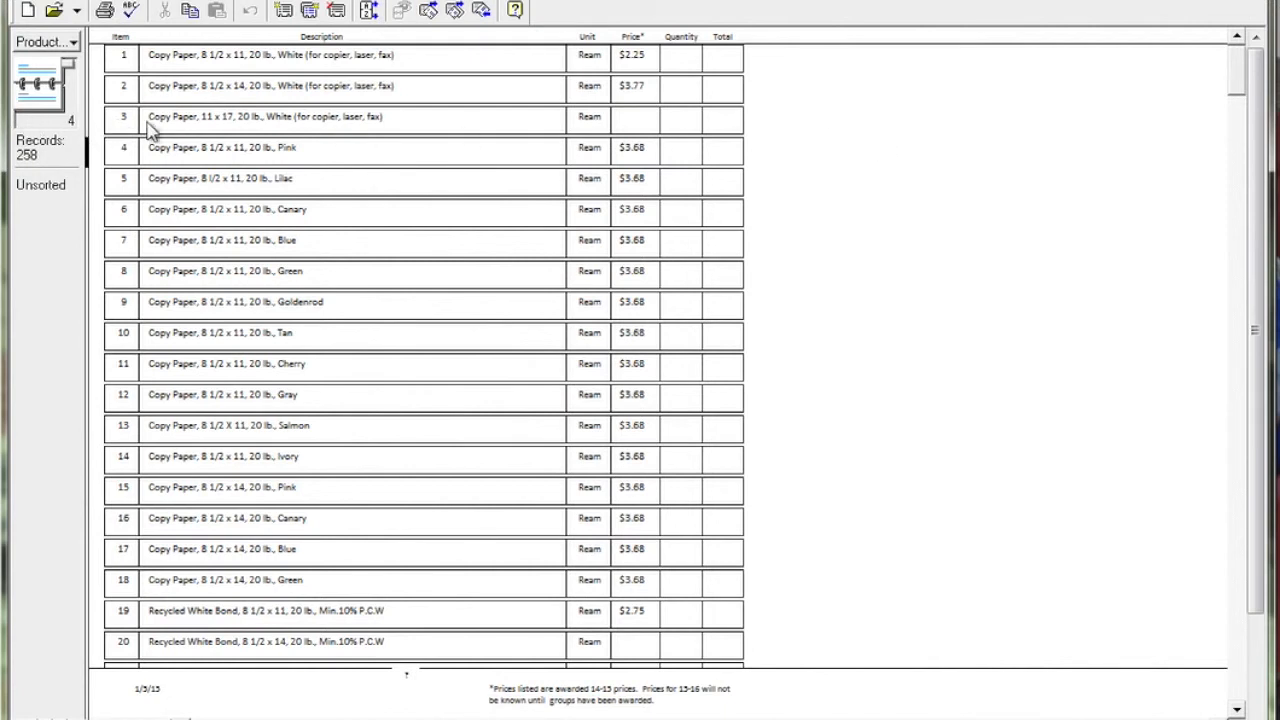
pyautogui.click(425, 3)
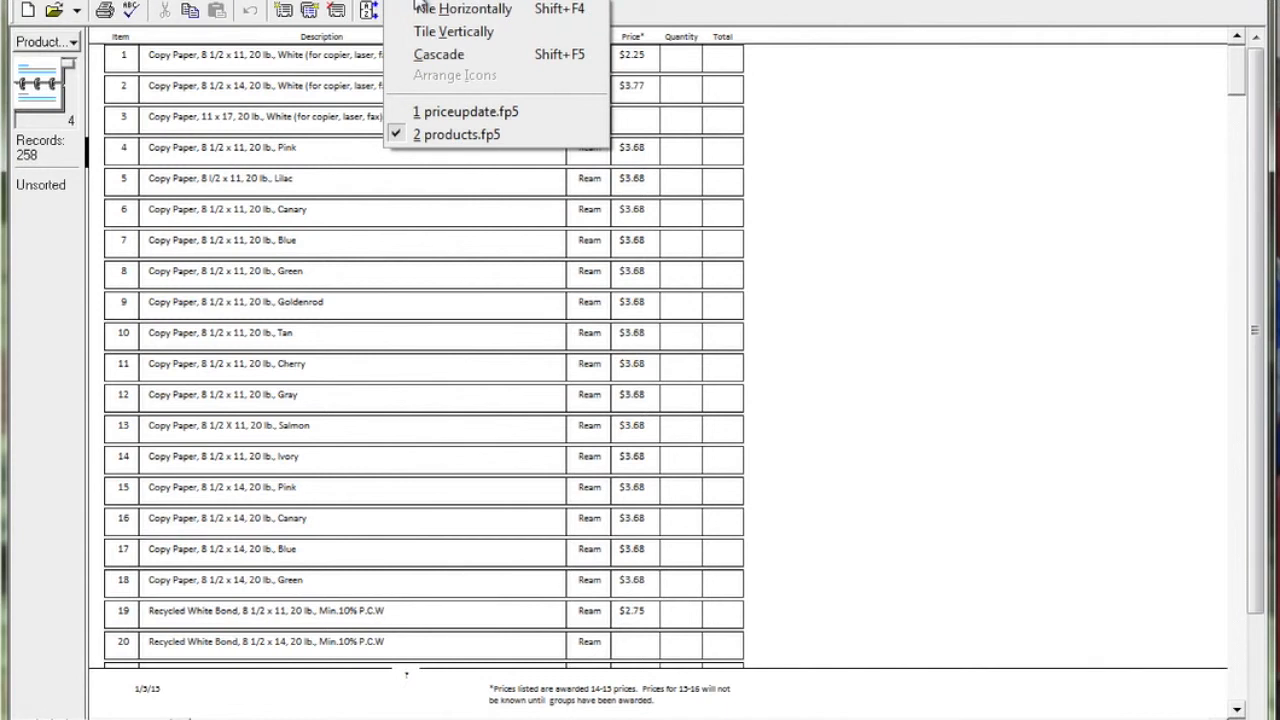
pyautogui.click(435, 113)
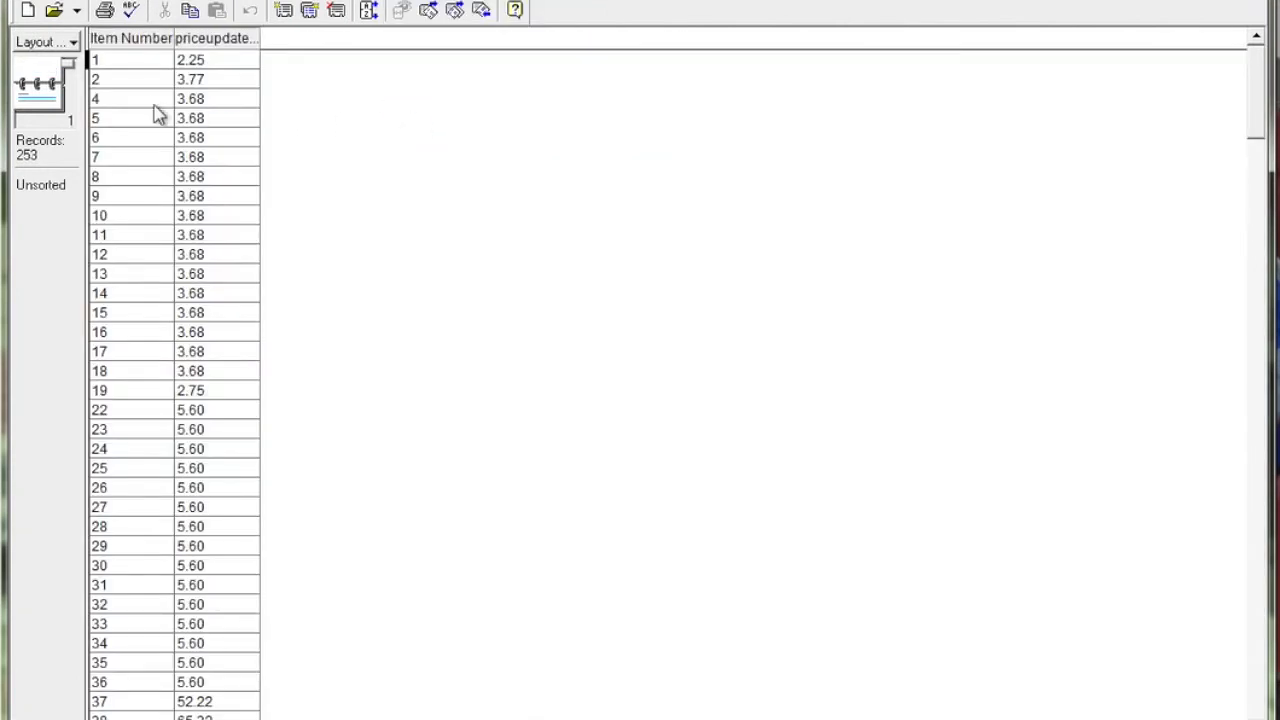
pyautogui.click(124, 98)
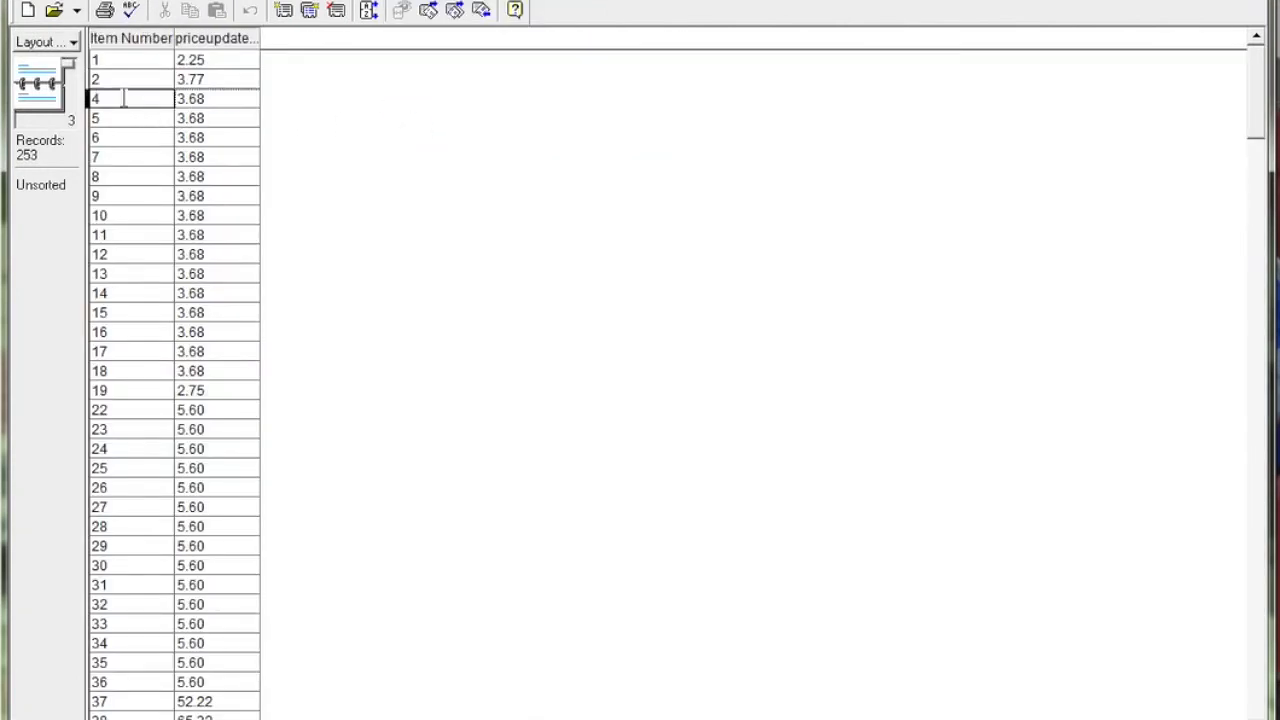
pyautogui.hotkey('ctrl', 'n')
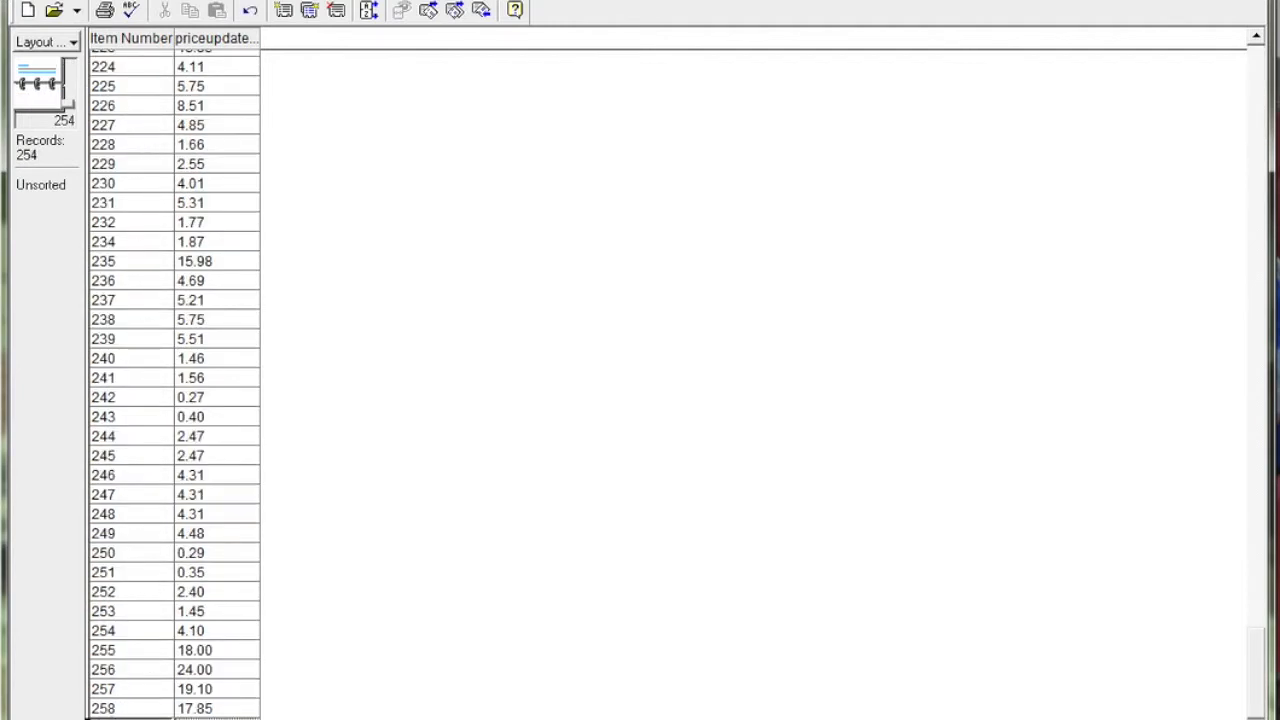
# Step: Sort the price update records by Item Number in ascending order
pyautogui.scroll(6, 131, 180)
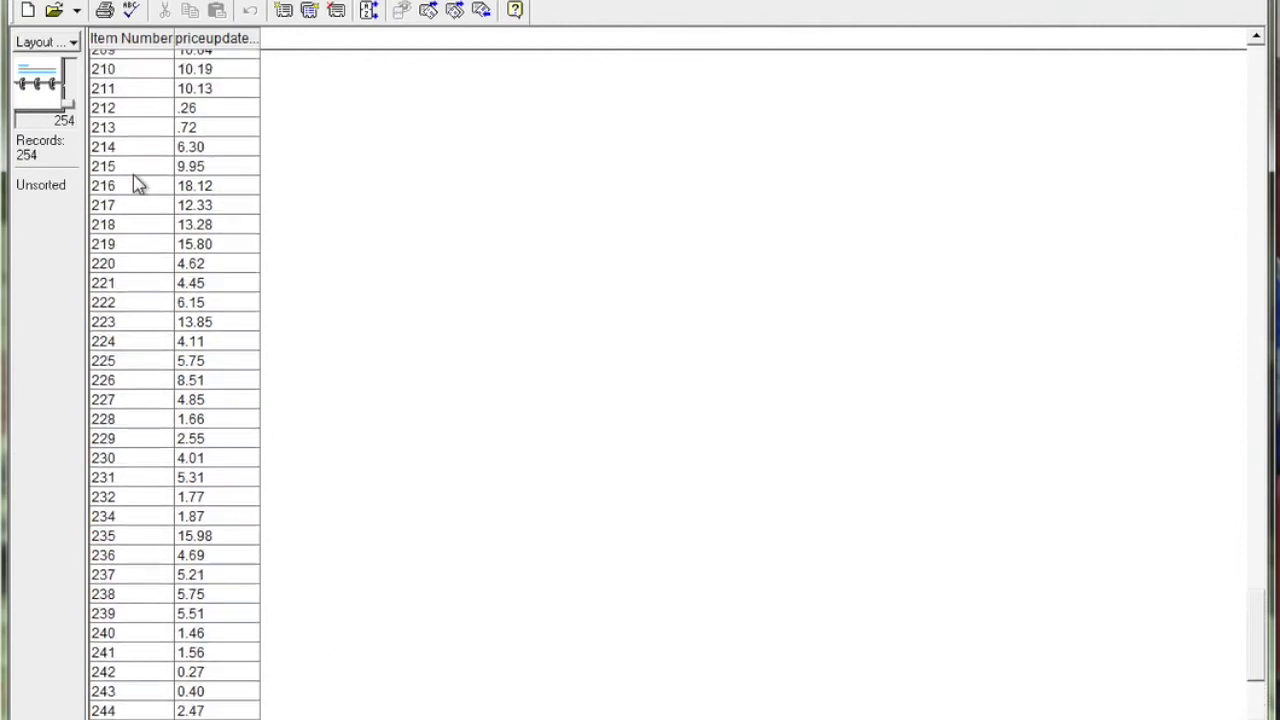
pyautogui.click(110, 38)
pyautogui.rightClick(128, 44)
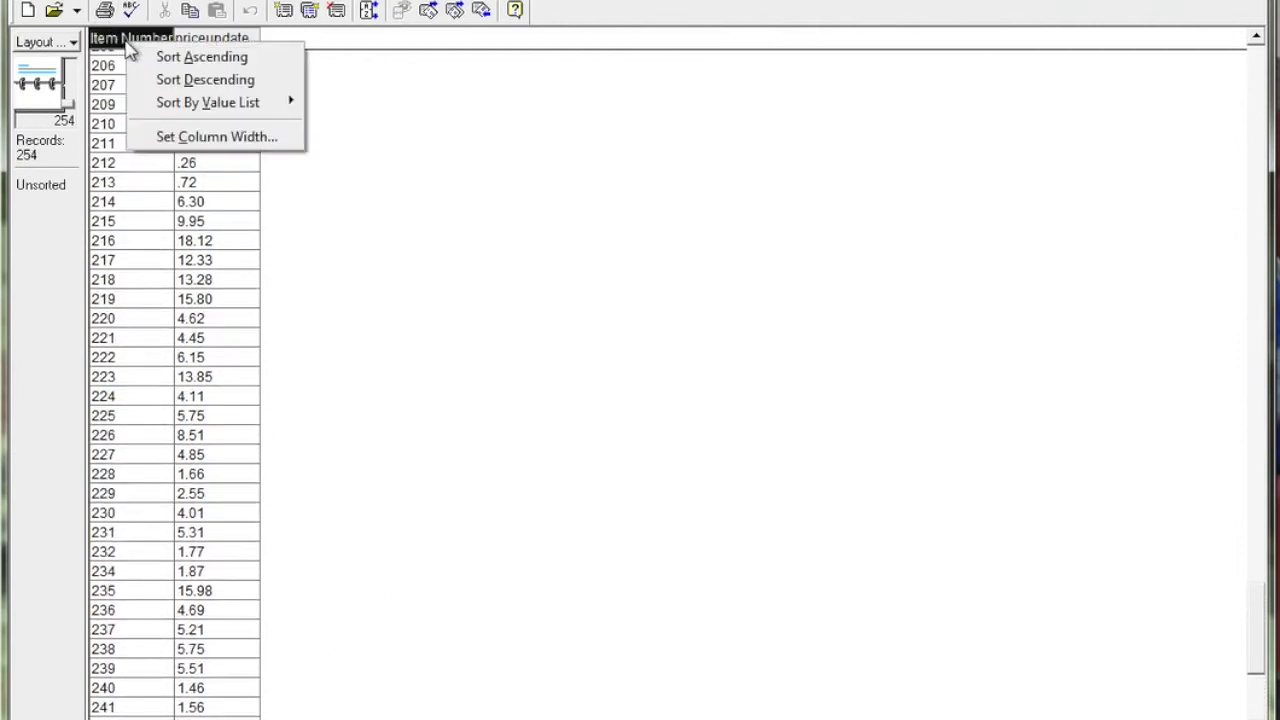
pyautogui.click(138, 58)
# Step: Set item 3's unit price to 33.90 and return to products.fp5 to check the price of item 3 there
pyautogui.click(190, 100)
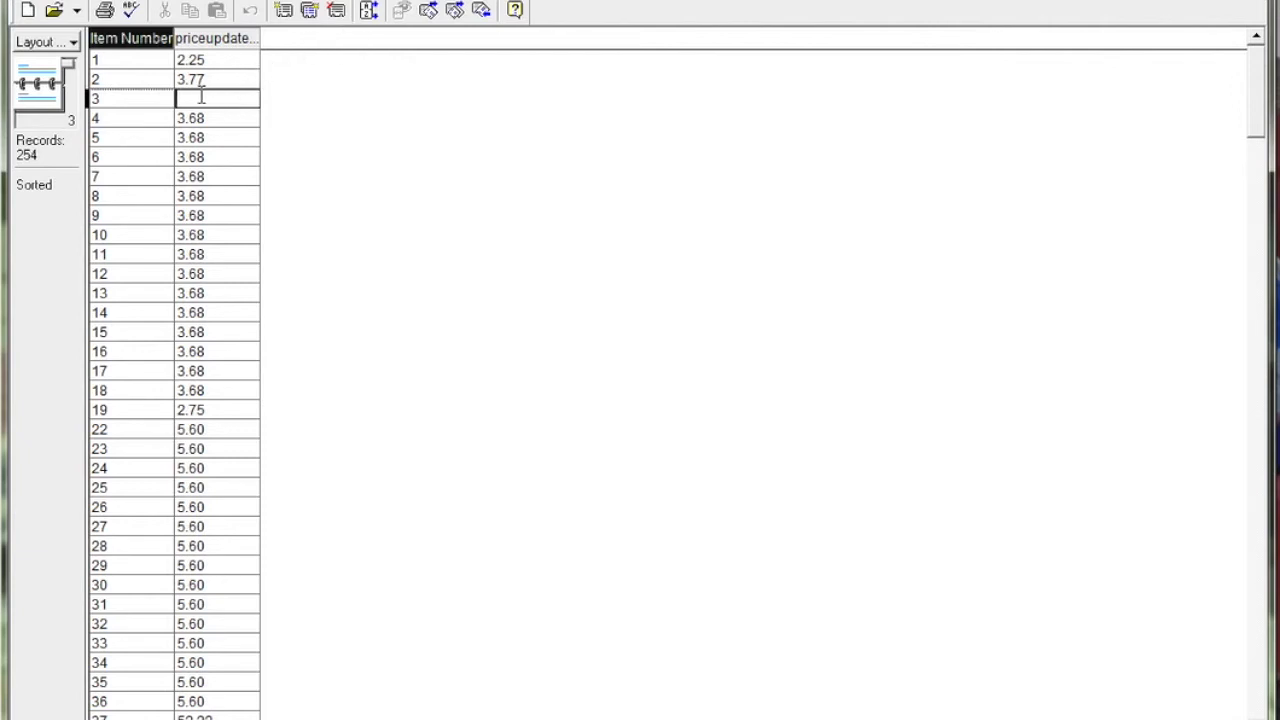
pyautogui.write('33')
pyautogui.write('.50')
pyautogui.click(352, 160)
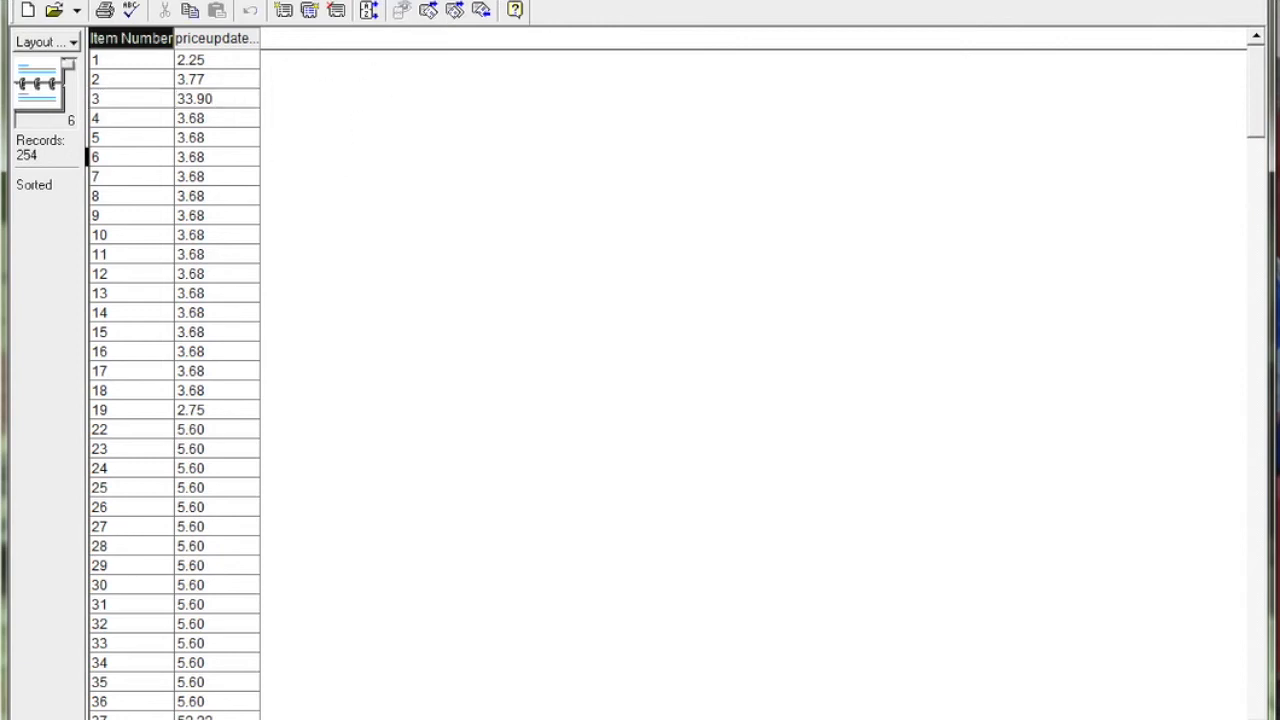
pyautogui.click(430, 0)
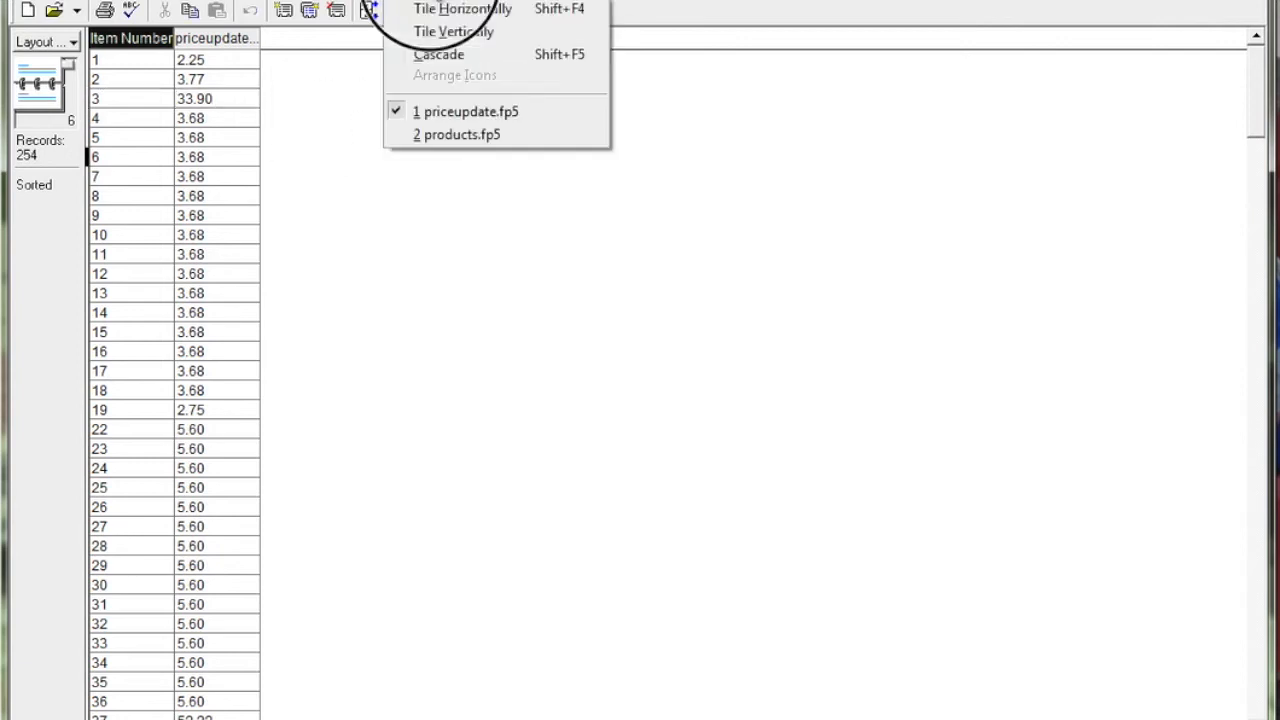
pyautogui.click(424, 134)
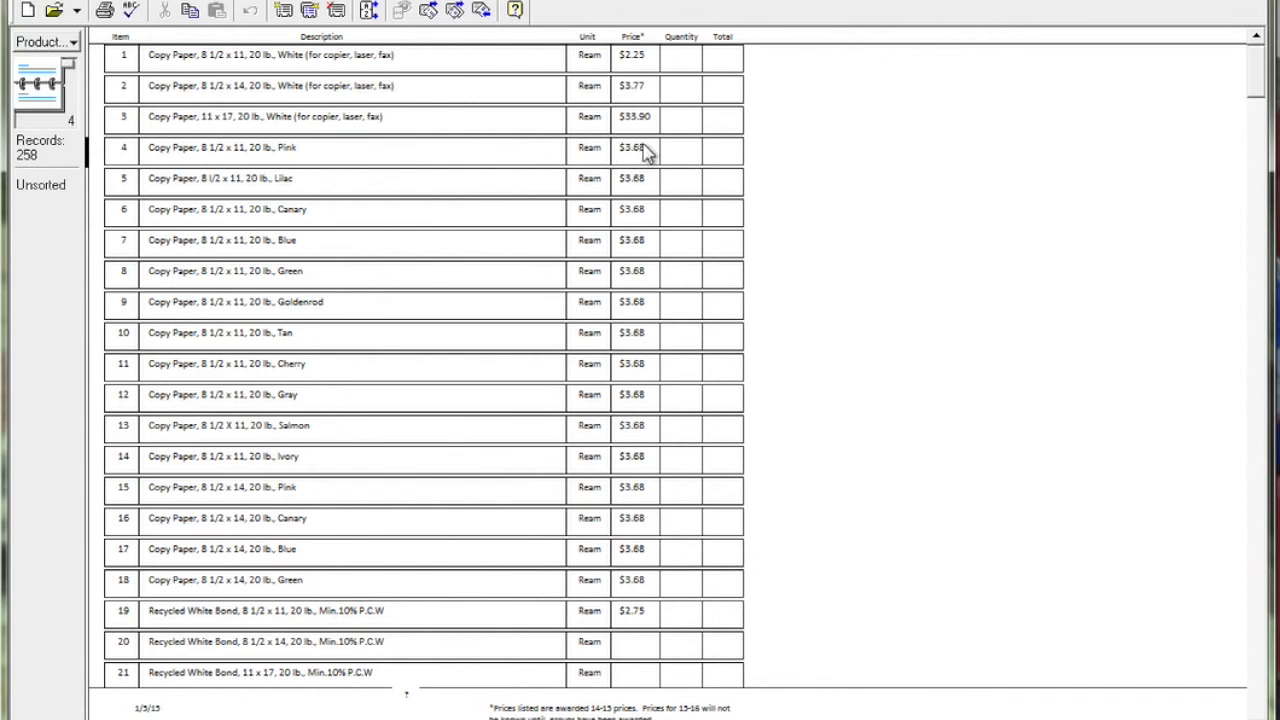